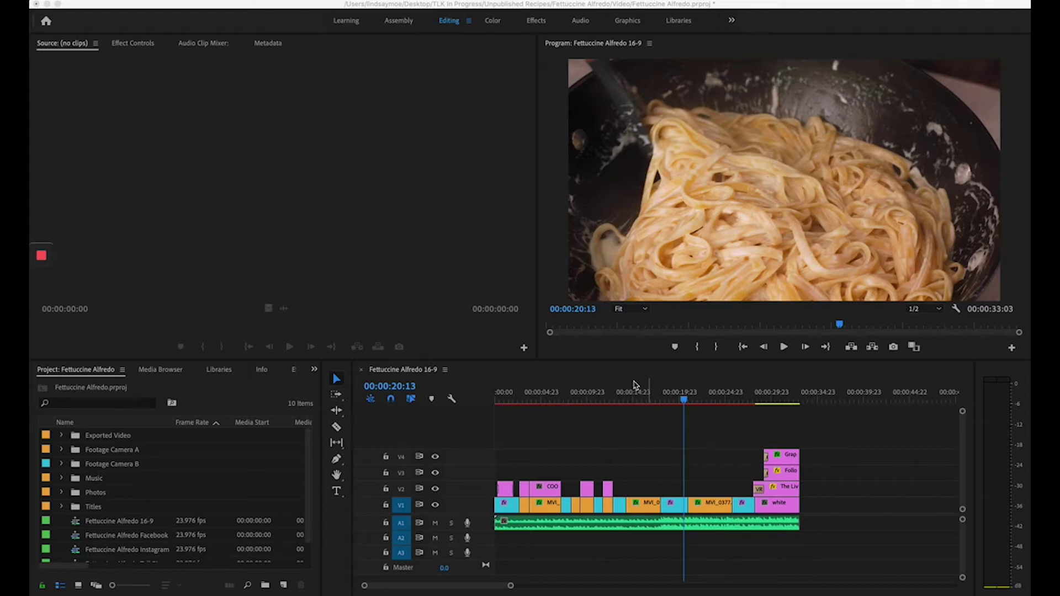
# - Move the playhead back to the start of the sequence at 00:00:00:00
pyautogui.click(630, 388)
pyautogui.click(556, 398)
pyautogui.moveTo(556, 398); pyautogui.dragTo(490, 398)
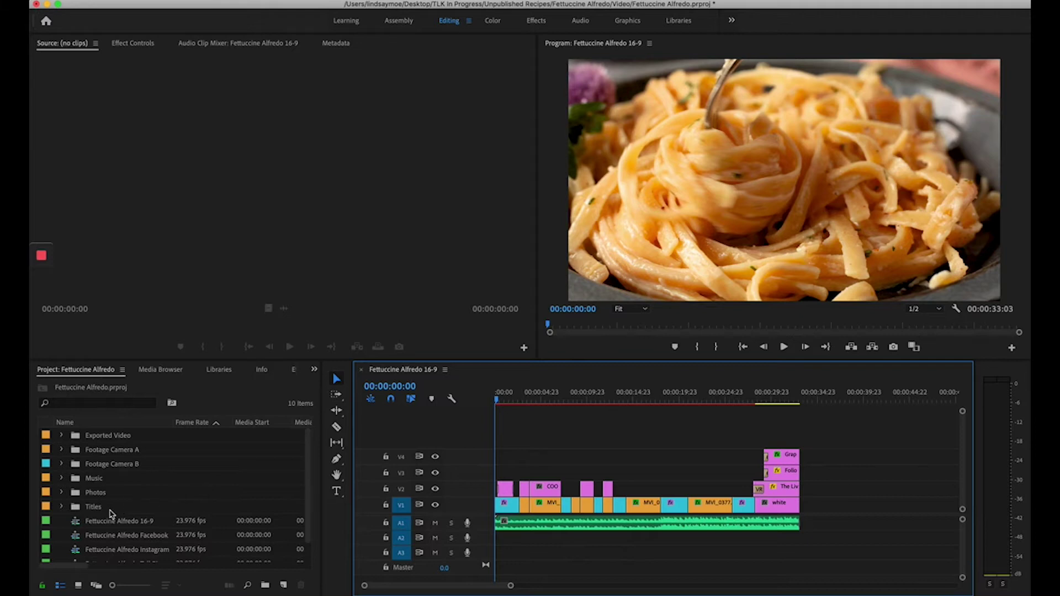
pyautogui.scroll(-1, 110, 513)
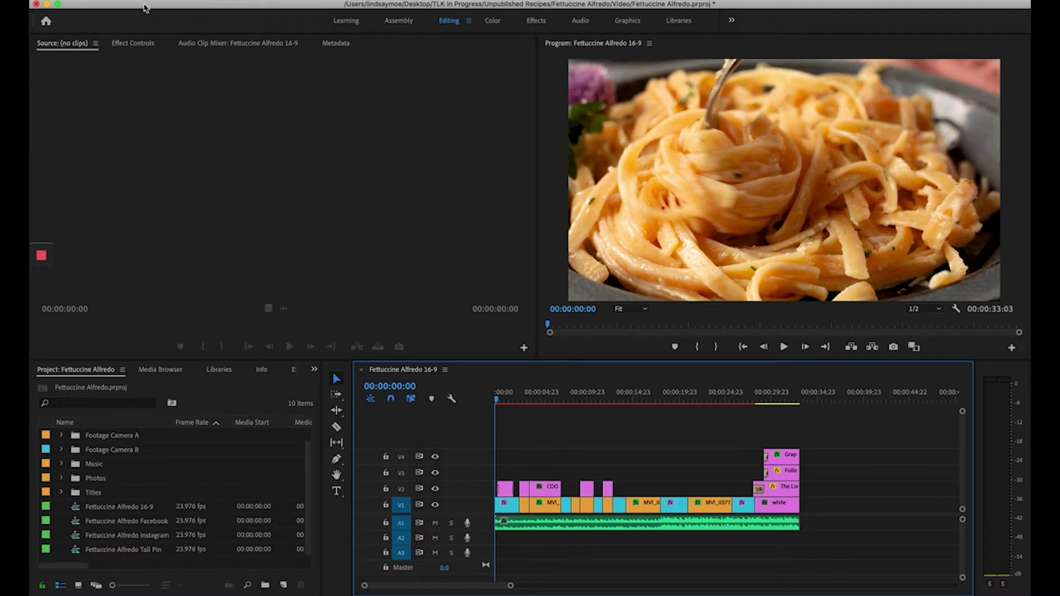
# - Create a new Captions item with the Open Captions standard at 1920×1080, 23.976 fps
pyautogui.click(145, 5)
pyautogui.moveTo(145, 6)
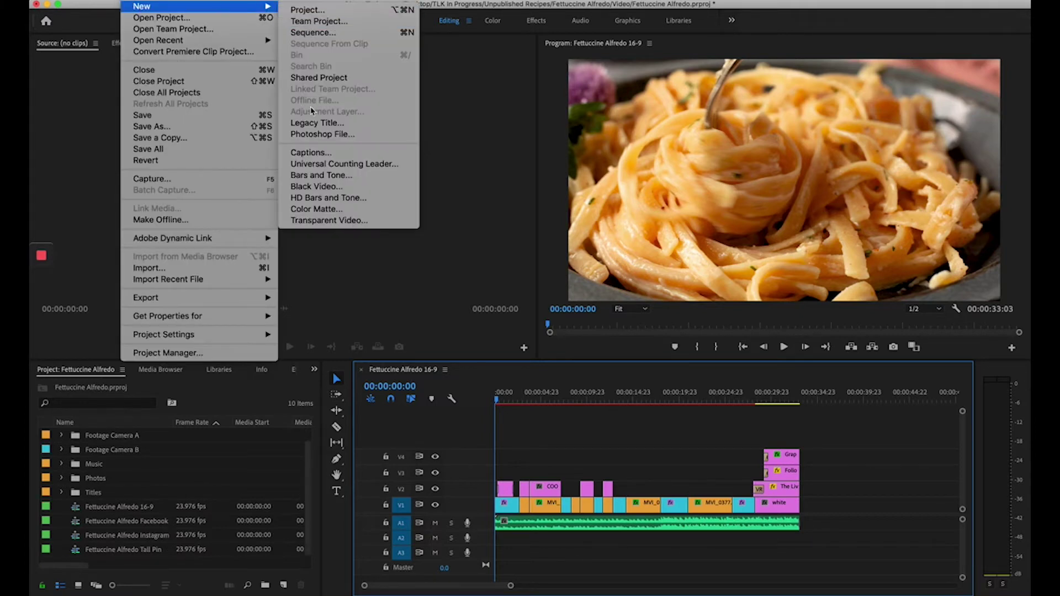
pyautogui.press('Escape')
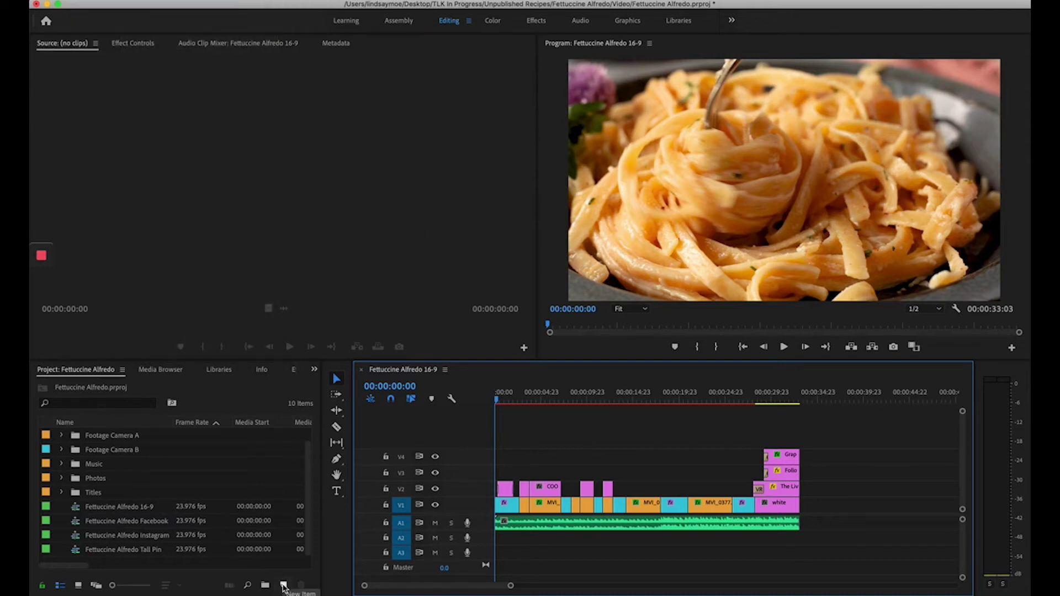
pyautogui.click(284, 586)
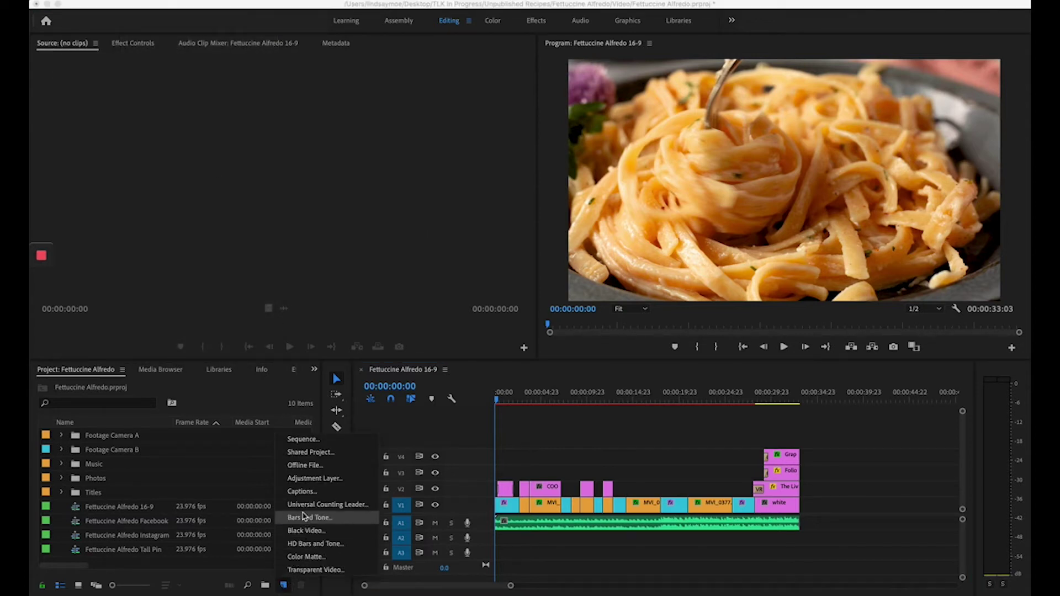
pyautogui.click(302, 492)
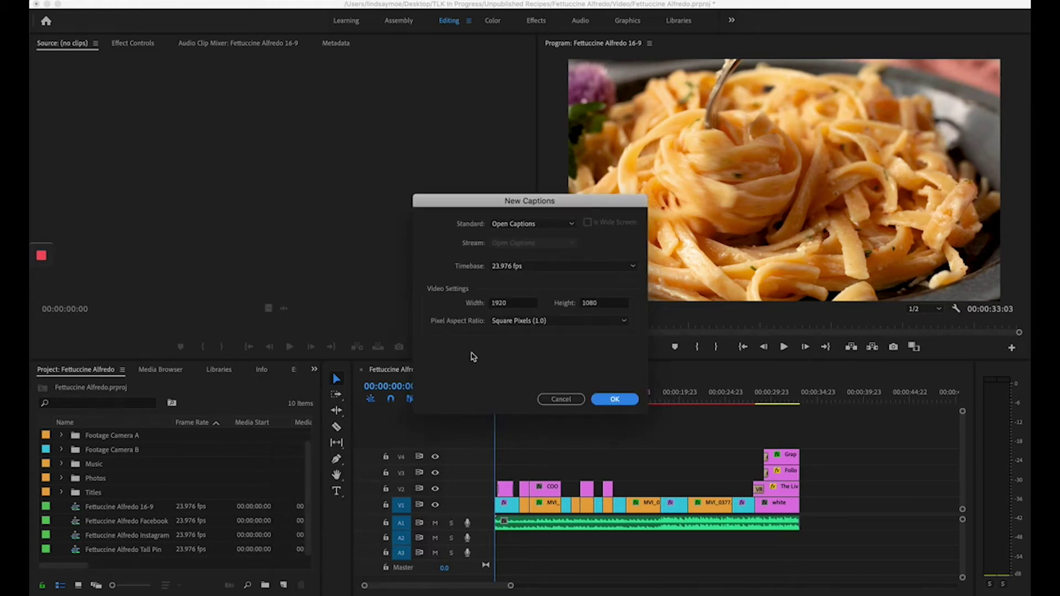
pyautogui.click(570, 232)
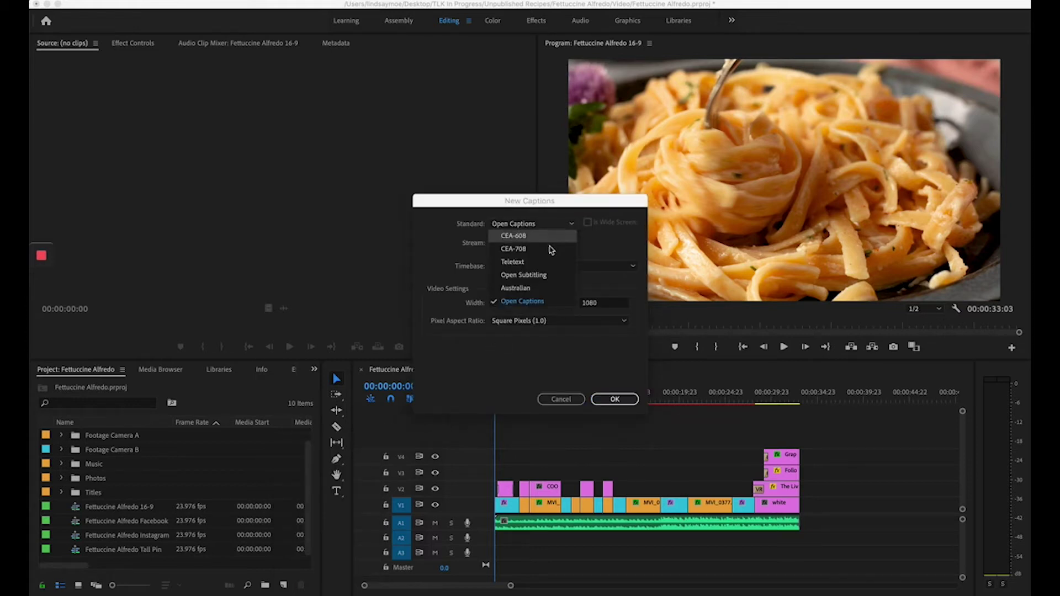
pyautogui.click(530, 302)
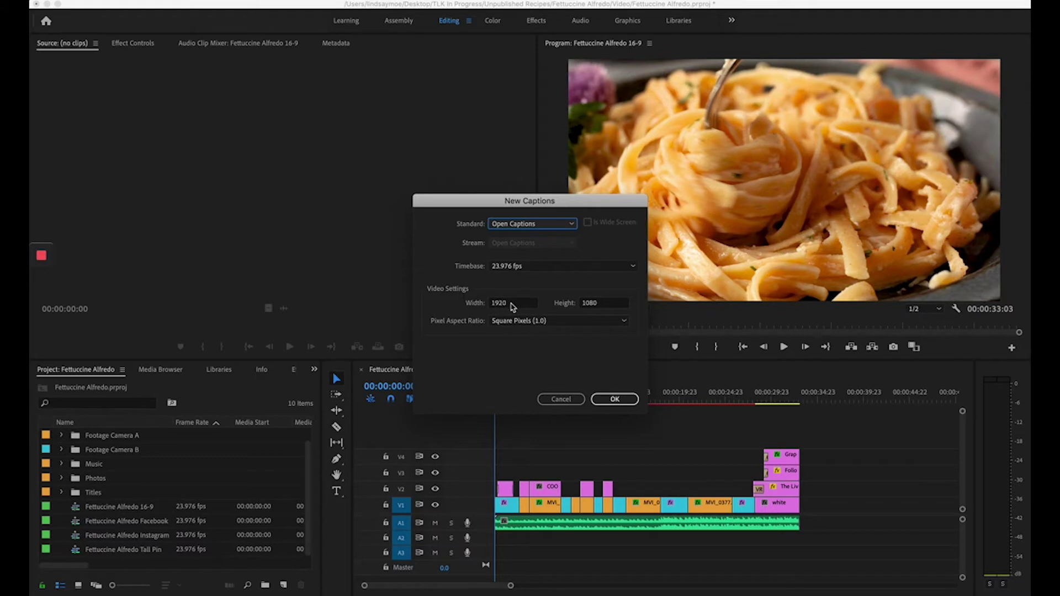
pyautogui.click(614, 400)
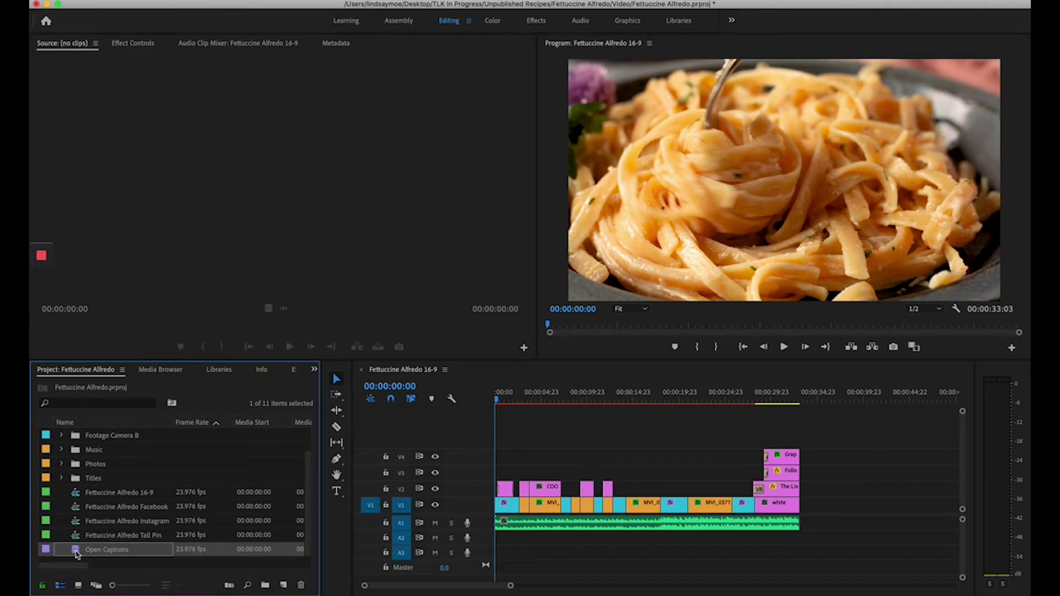
# - Replace the Open Captions placeholder text with {upbeat music plays throughout}
pyautogui.doubleClick(77, 551)
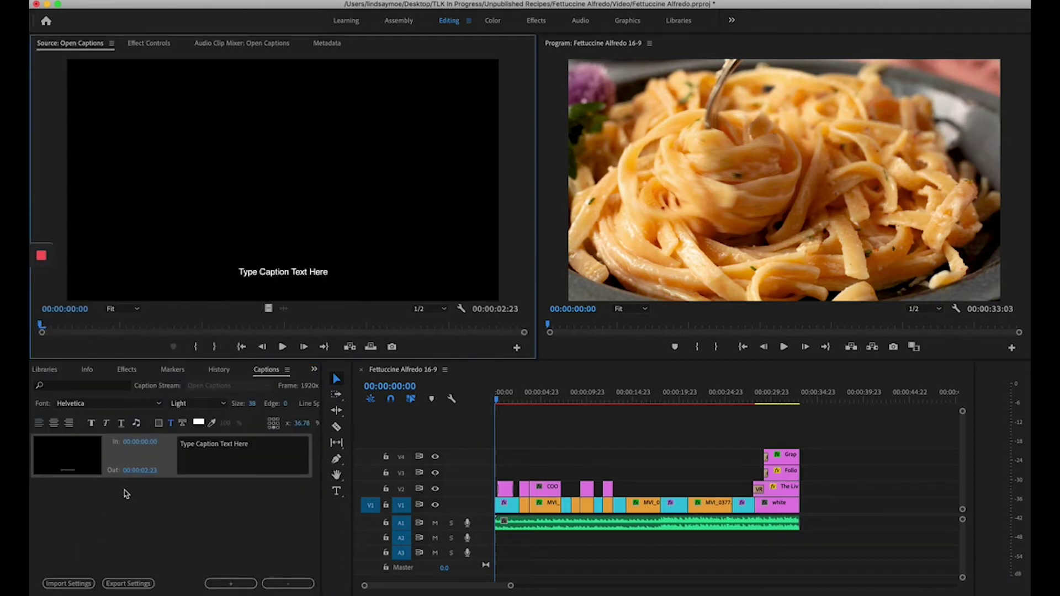
pyautogui.click(238, 445)
pyautogui.tripleClick(239, 445)
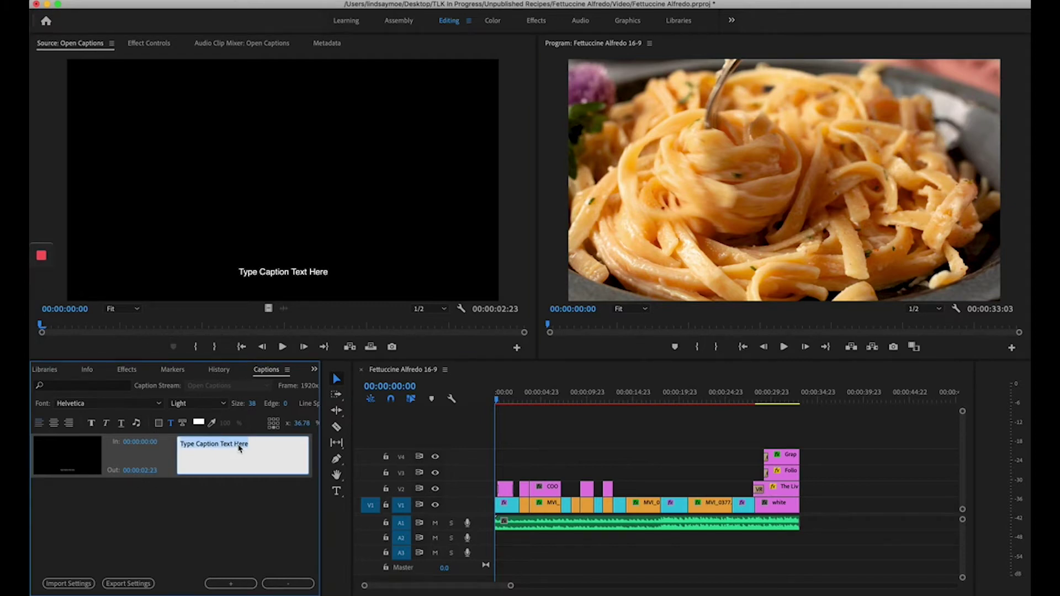
pyautogui.write('{upbjea')
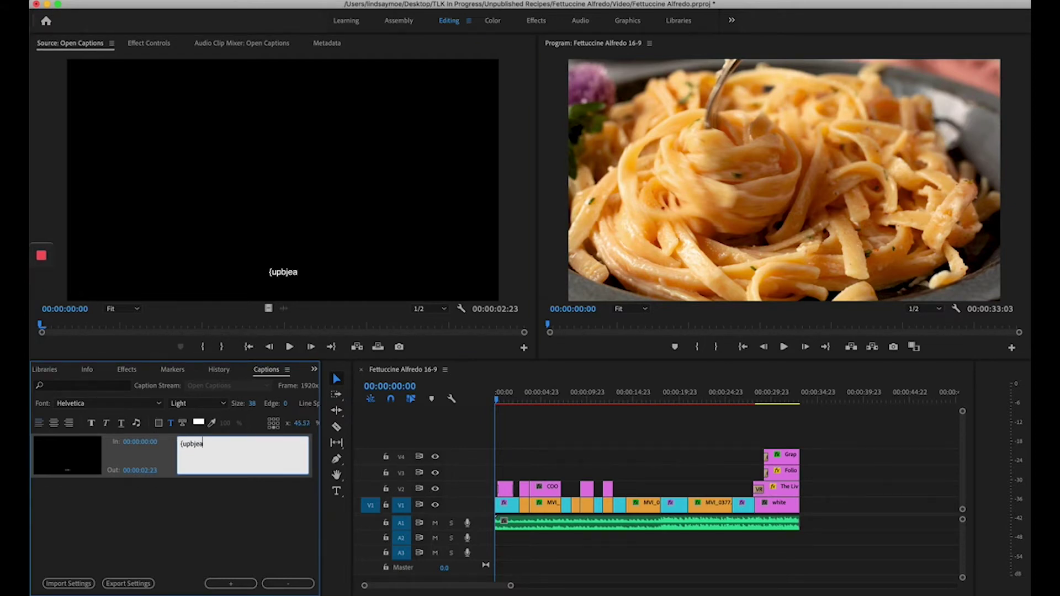
pyautogui.press('BackSpace')
pyautogui.press('BackSpace')
pyautogui.press('BackSpace')
pyautogui.write('eat nys')
pyautogui.press('BackSpace')
pyautogui.press('BackSpace')
pyautogui.press('BackSpace')
pyautogui.write('music pl')
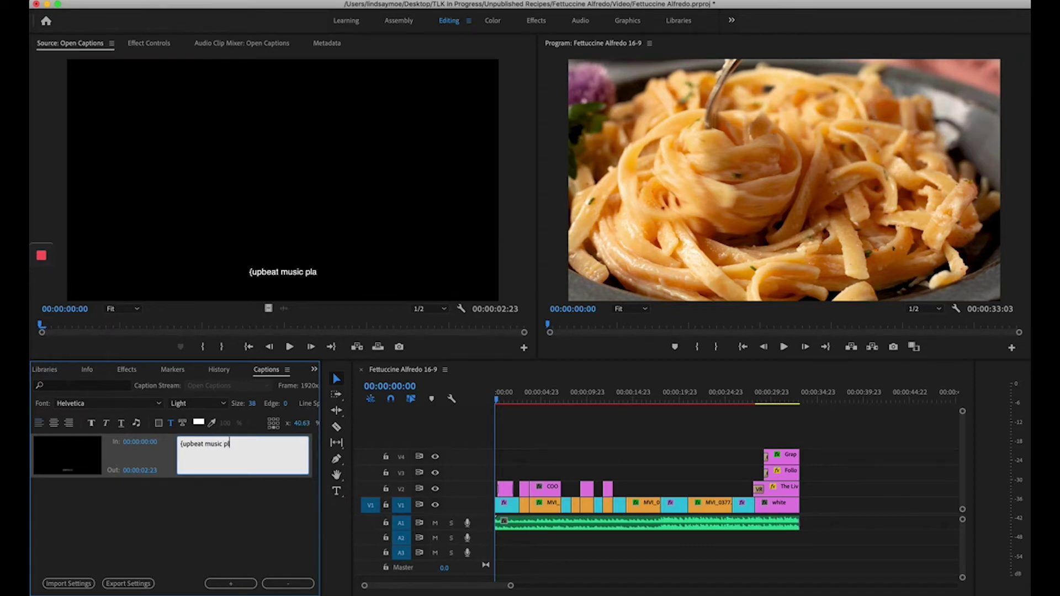
pyautogui.write('ays throughout')
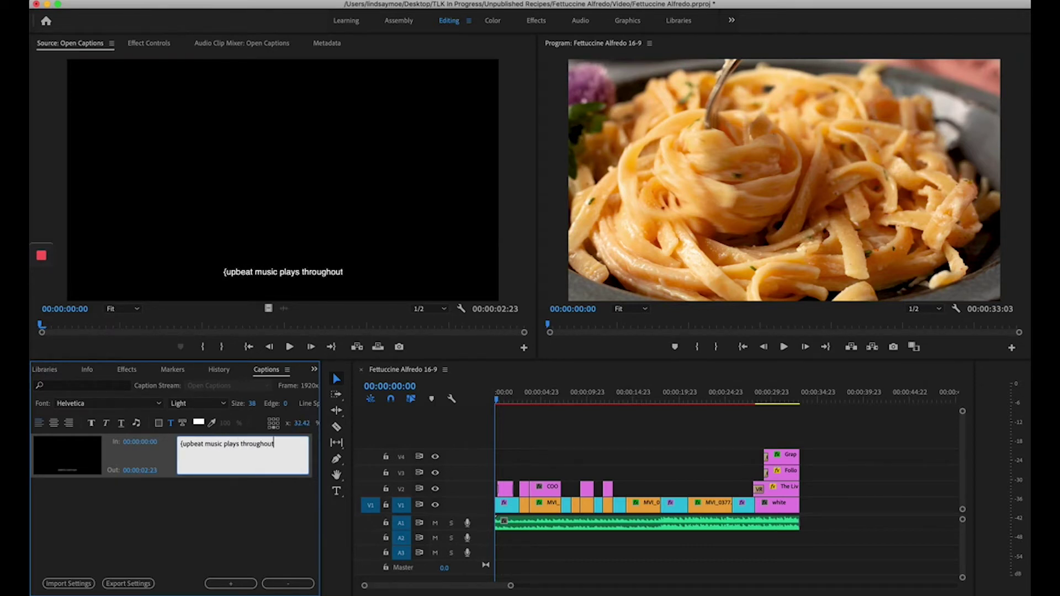
pyautogui.write('}')
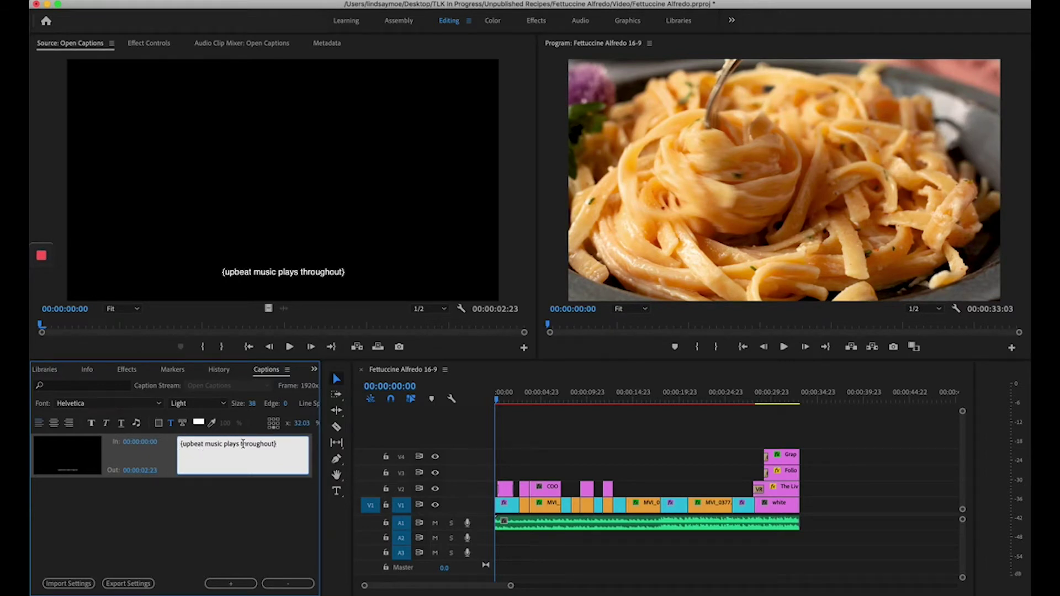
# - Set the caption's Out time to 00:00:20:23 and add a second caption
pyautogui.click(143, 471)
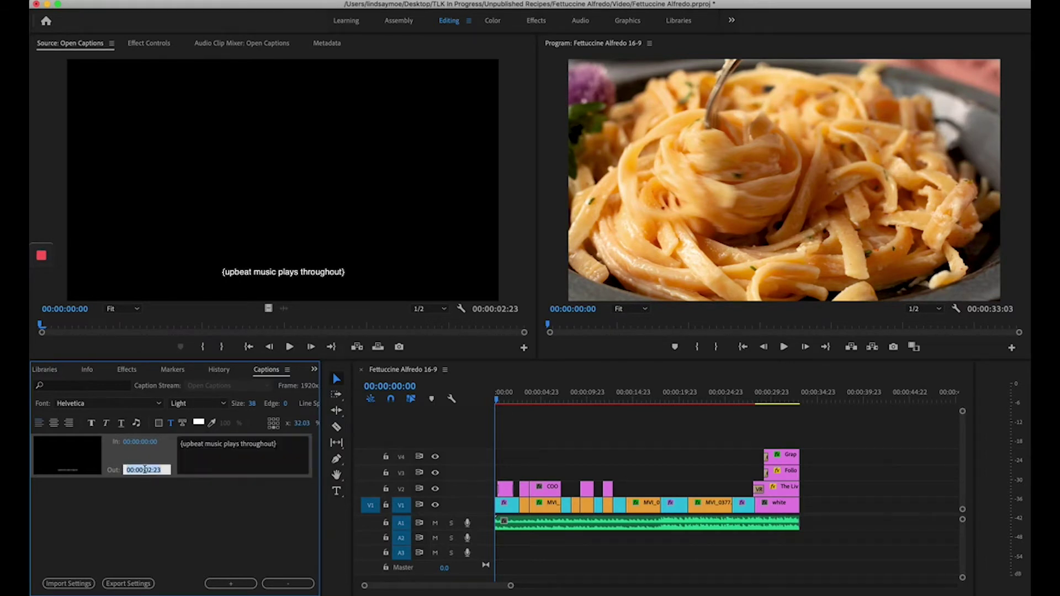
pyautogui.click(150, 471)
pyautogui.press('Return')
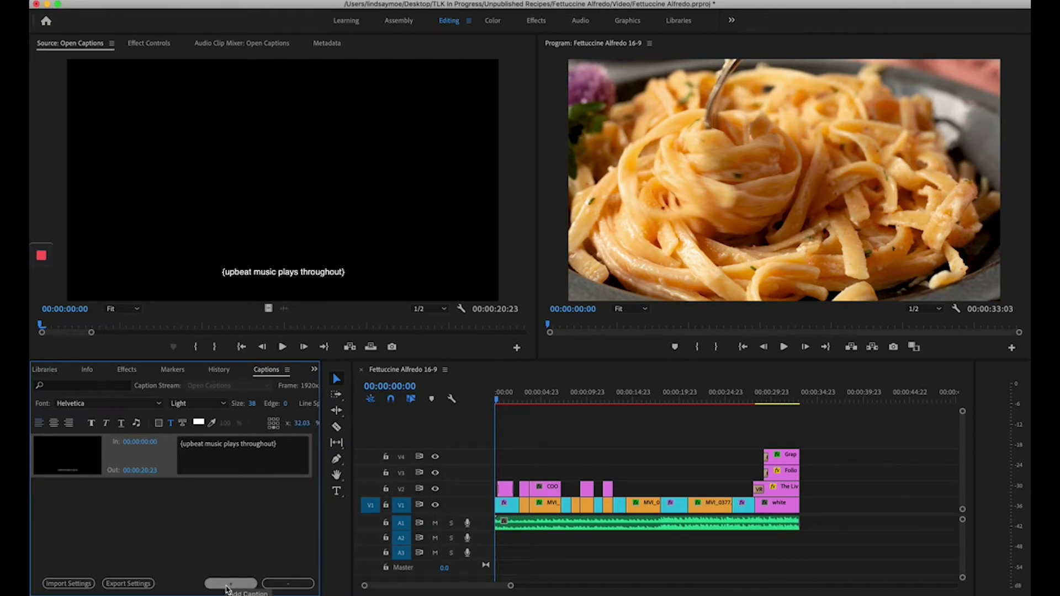
pyautogui.click(227, 585)
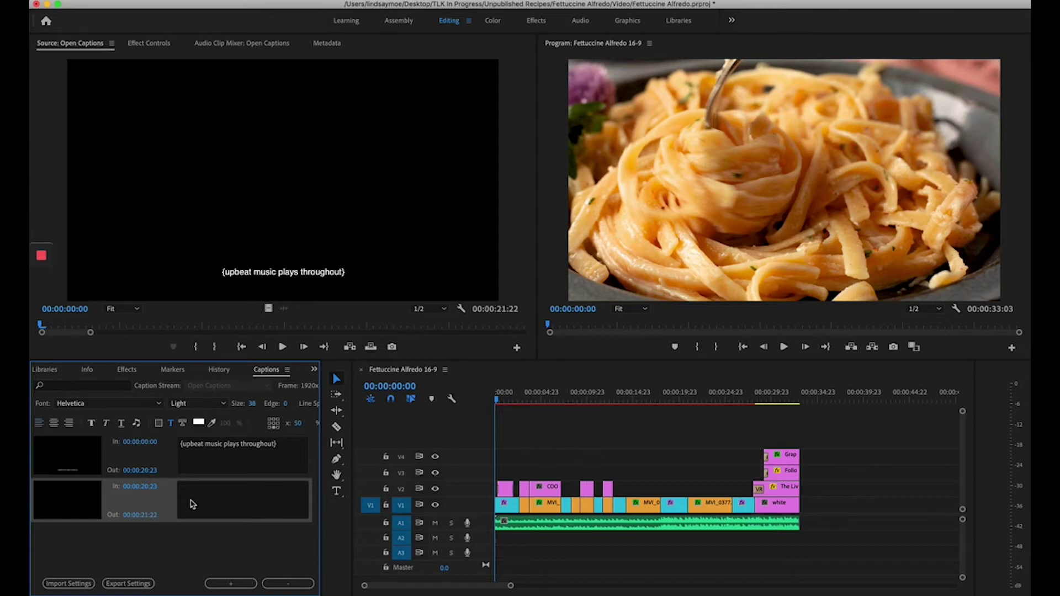
# - Delete the empty second caption and scrub the first caption's text Size up to 47
pyautogui.click(207, 502)
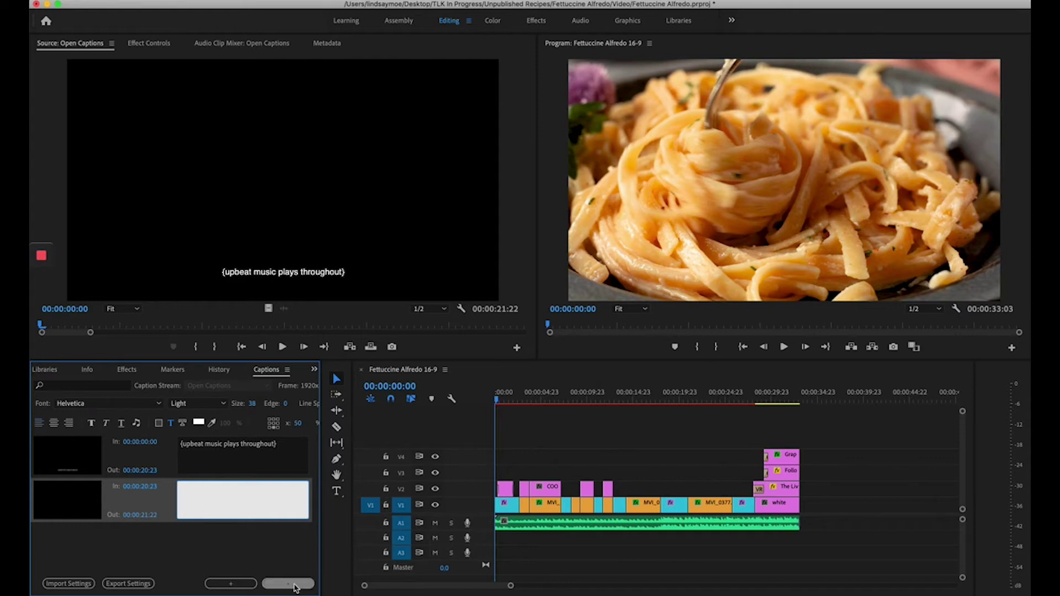
pyautogui.click(293, 585)
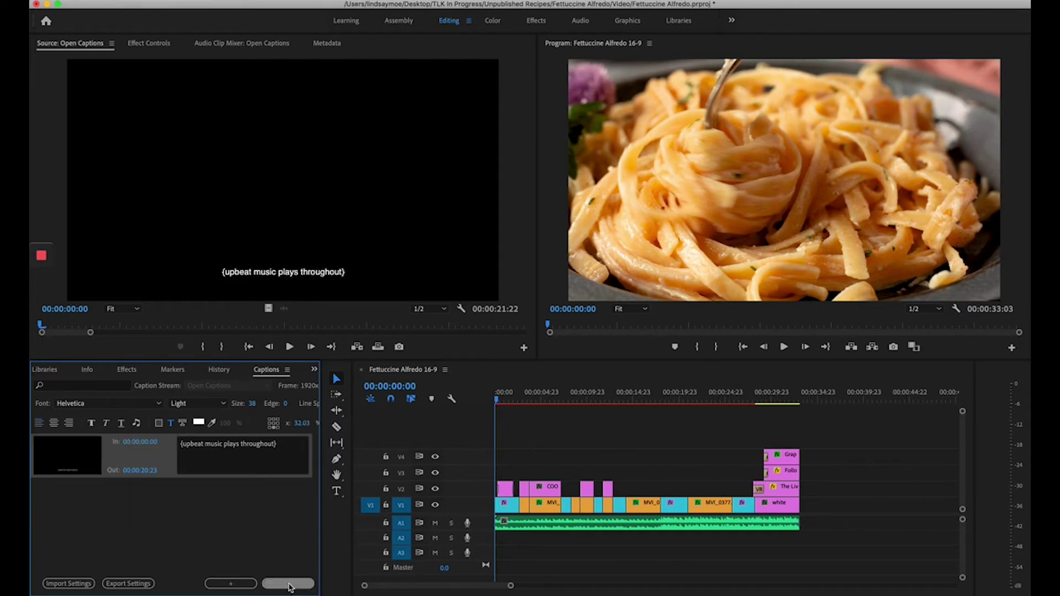
pyautogui.click(229, 445)
pyautogui.press('super+a')
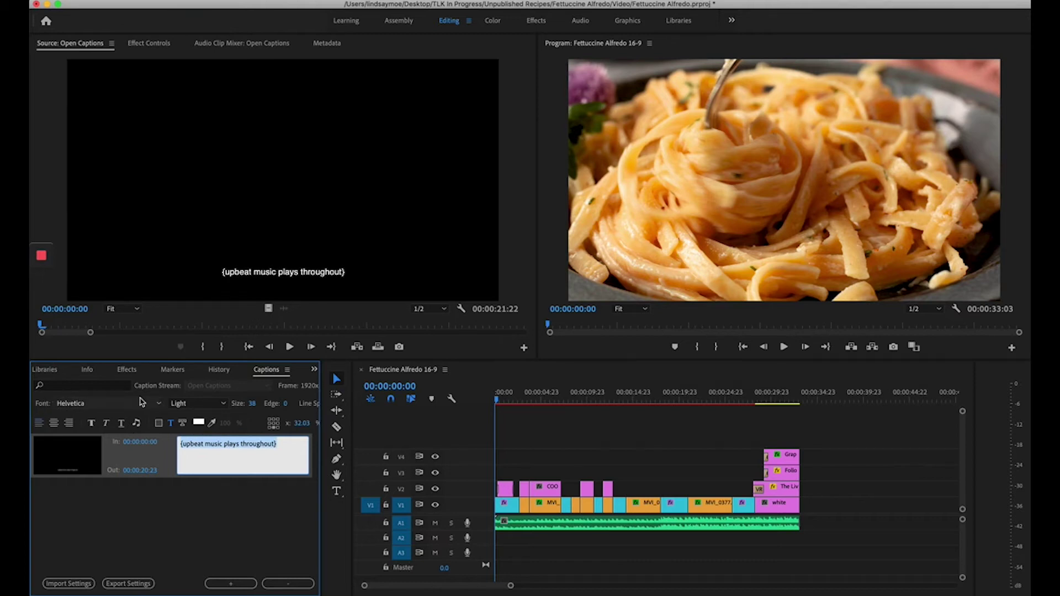
pyautogui.click(253, 403)
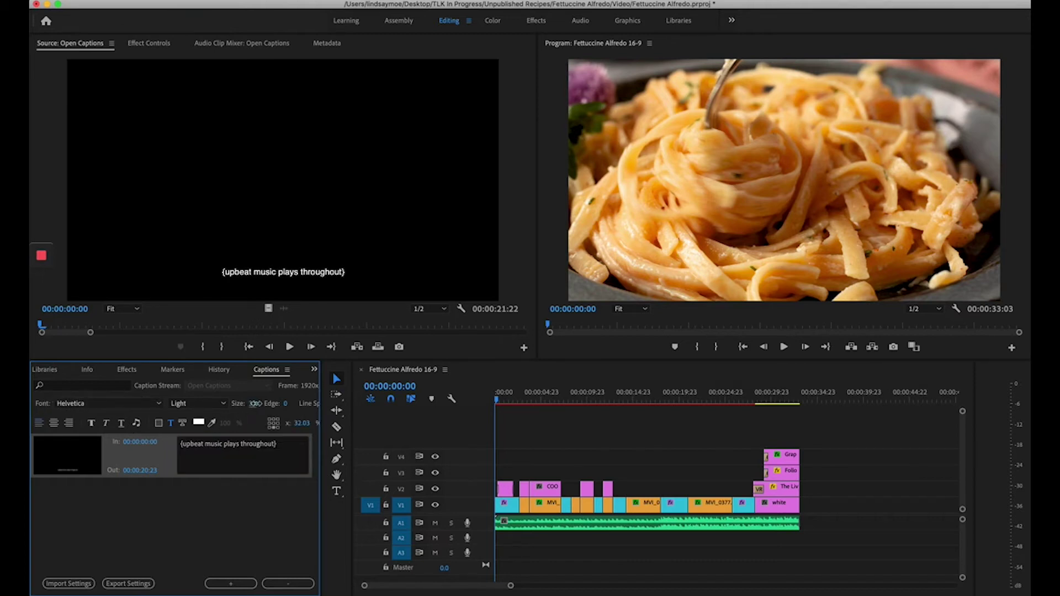
pyautogui.moveTo(254, 404); pyautogui.dragTo(258, 404)
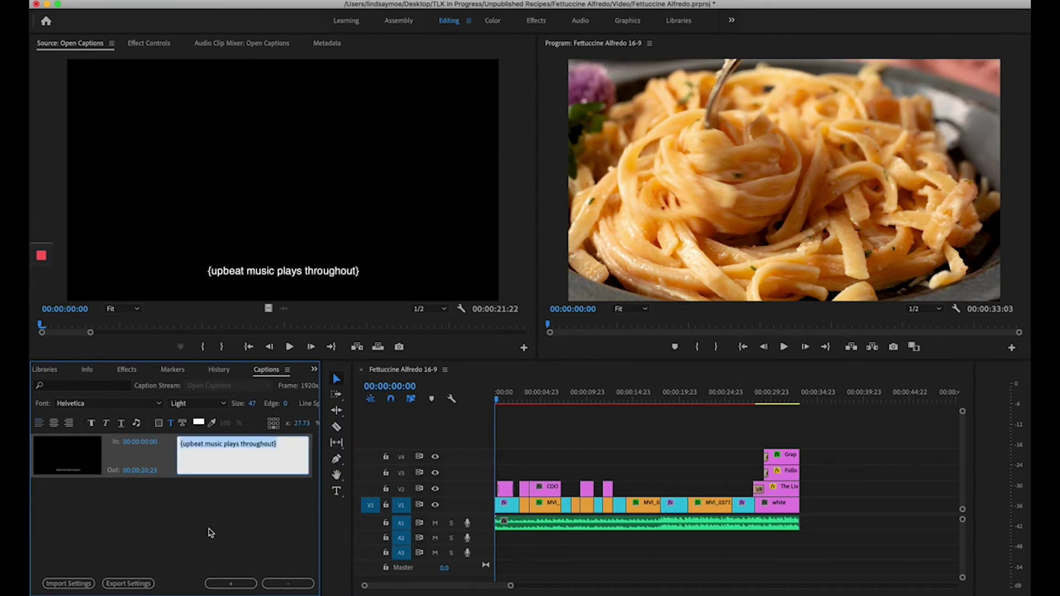
pyautogui.click(208, 533)
# - Drag Open Captions from the Project bin onto the Fettuccine Alfredo 16-9 timeline above V4
pyautogui.click(315, 368)
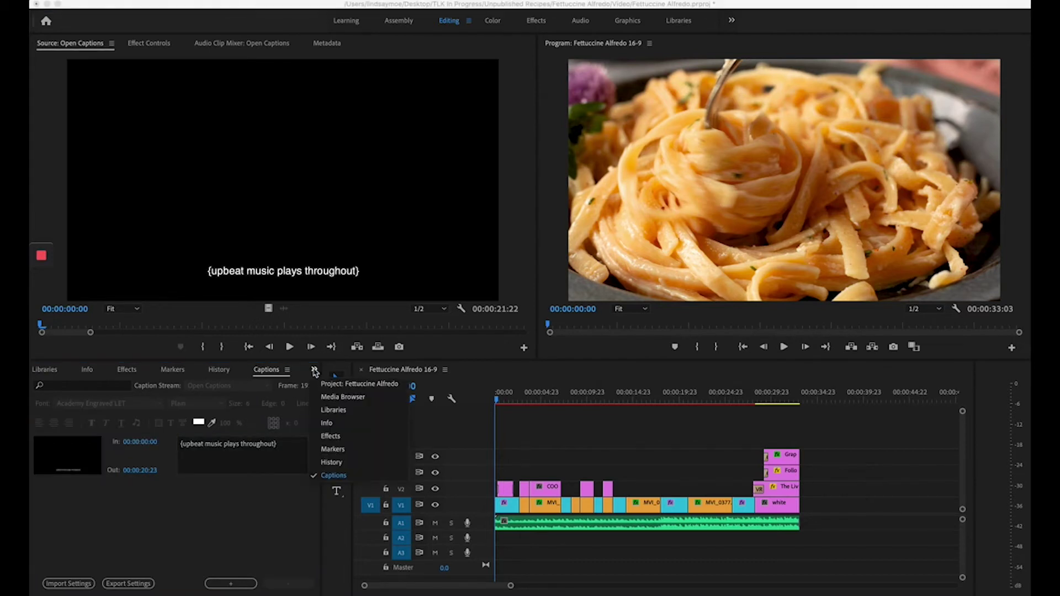
pyautogui.click(334, 386)
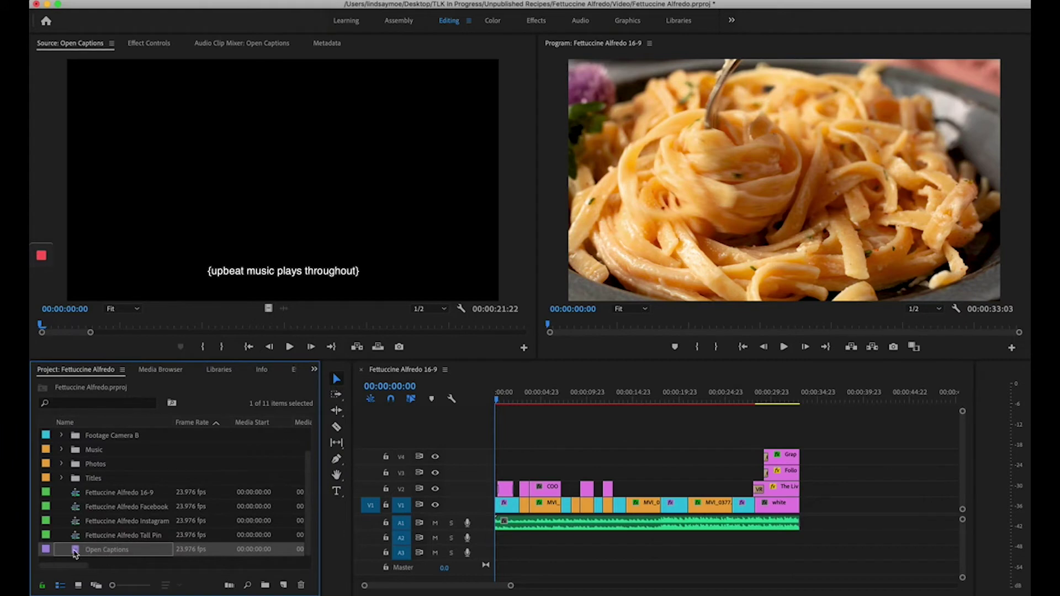
pyautogui.moveTo(74, 555); pyautogui.dragTo(495, 448)
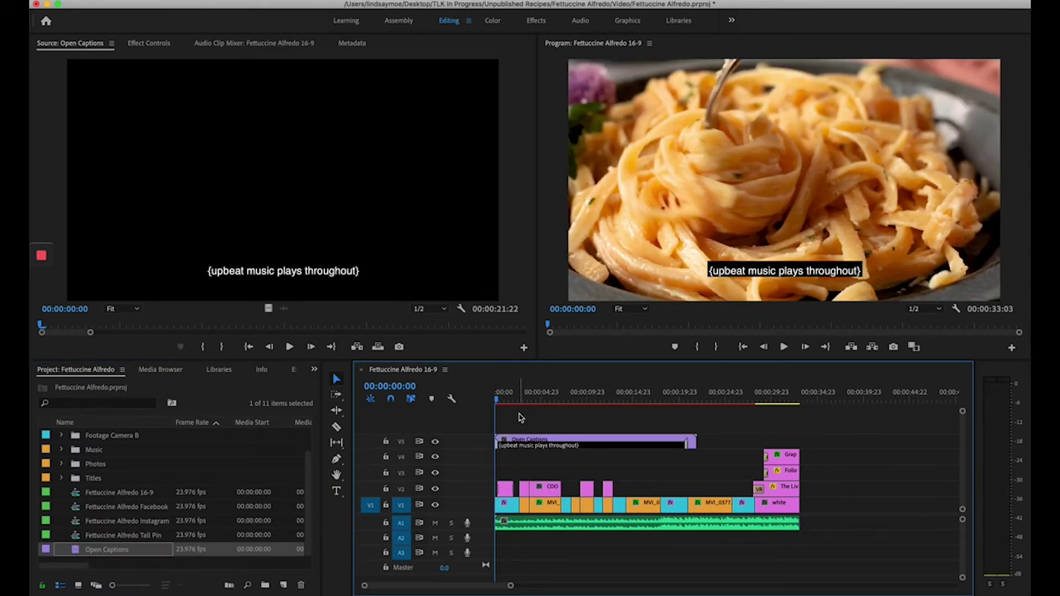
# - Play the sequence to preview the captions, keeping Closed Captions Display enabled
pyautogui.press('space')
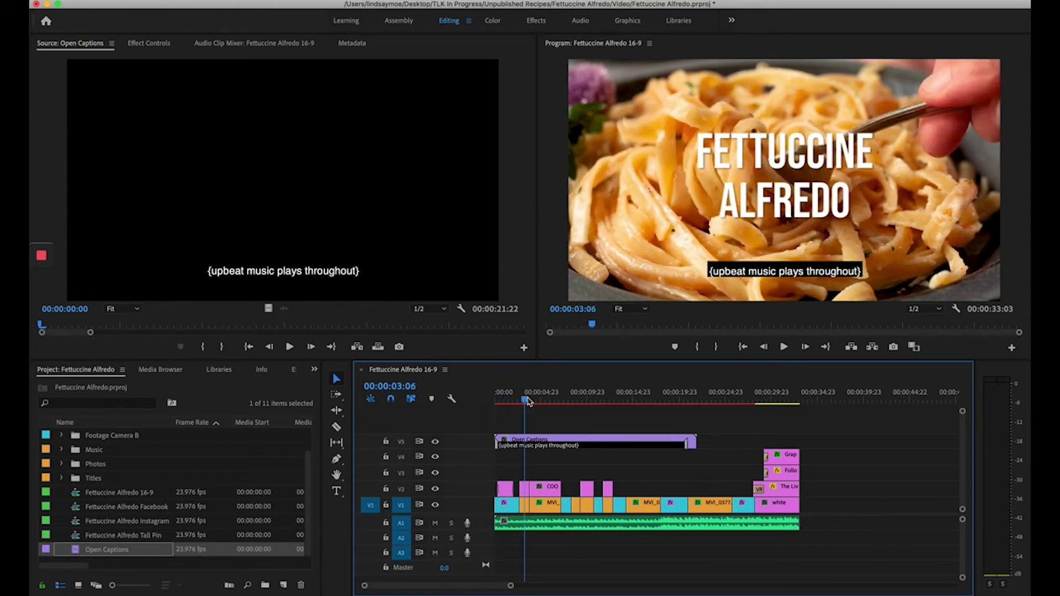
pyautogui.moveTo(601, 392); pyautogui.dragTo(687, 404)
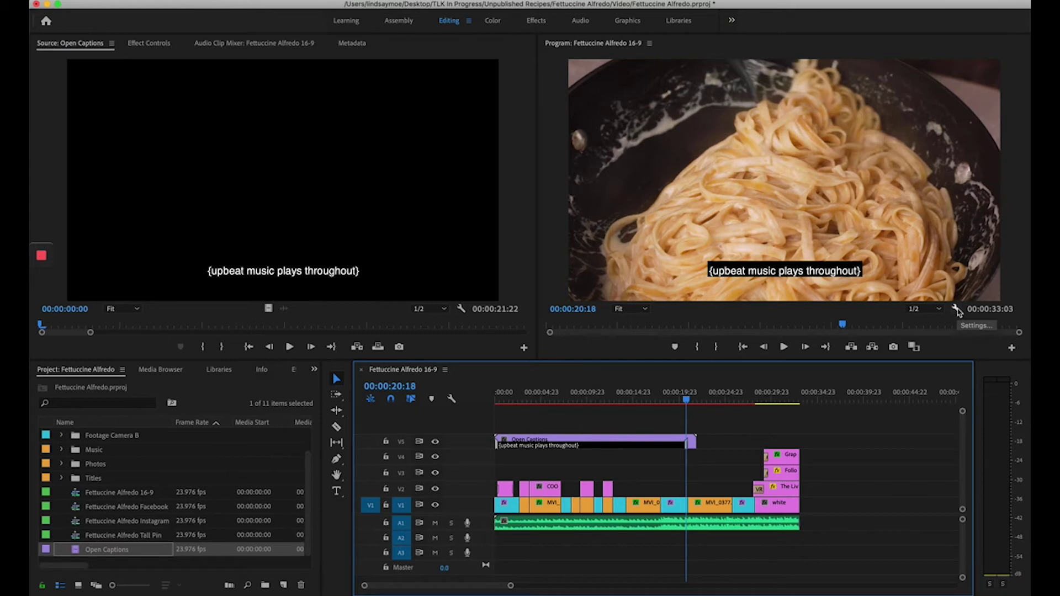
pyautogui.click(955, 310)
pyautogui.moveTo(885, 369)
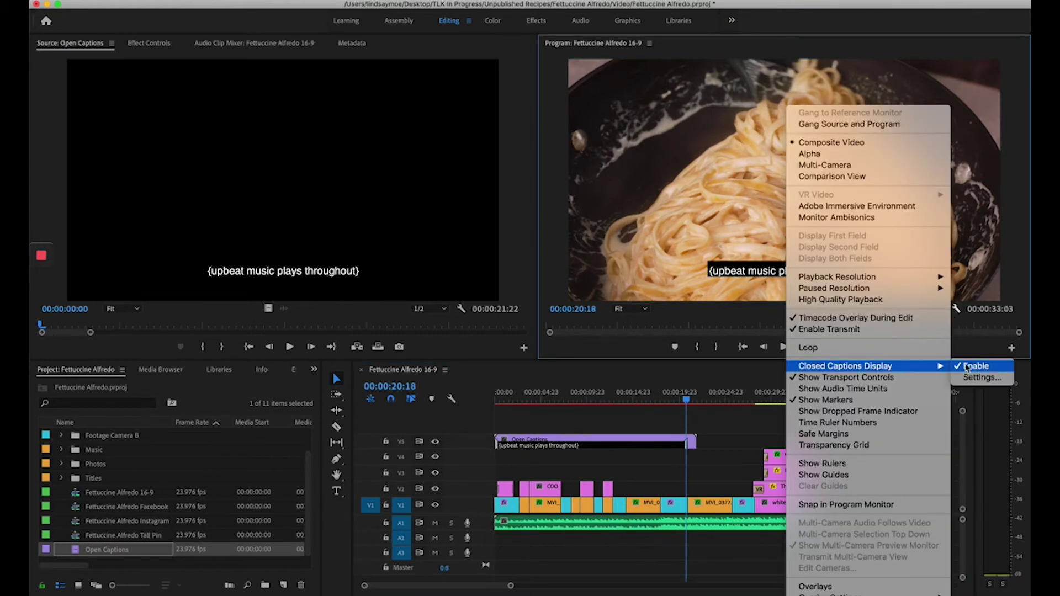
pyautogui.click(980, 348)
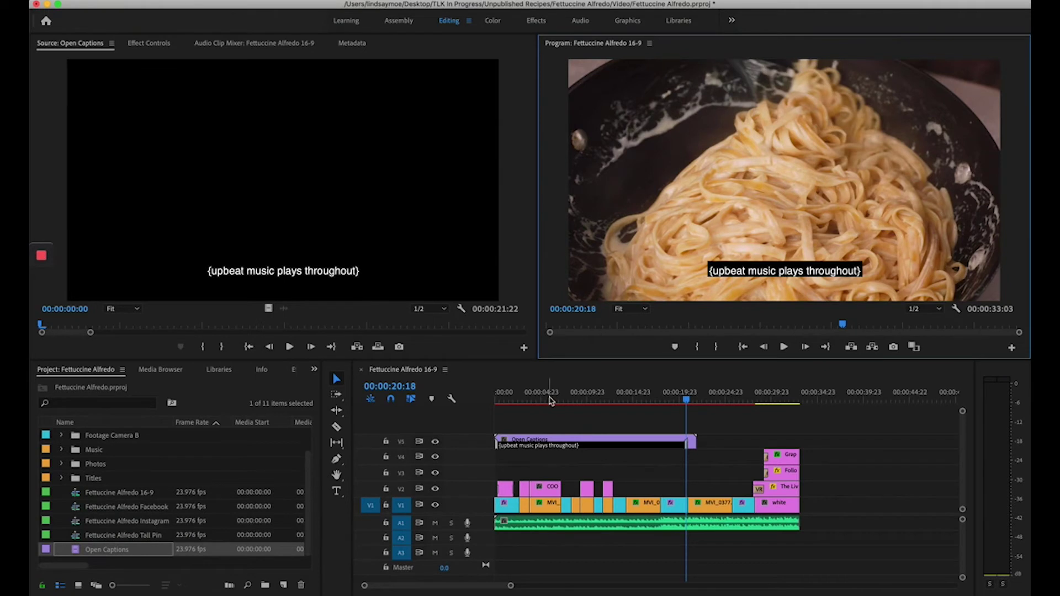
pyautogui.click(76, 554)
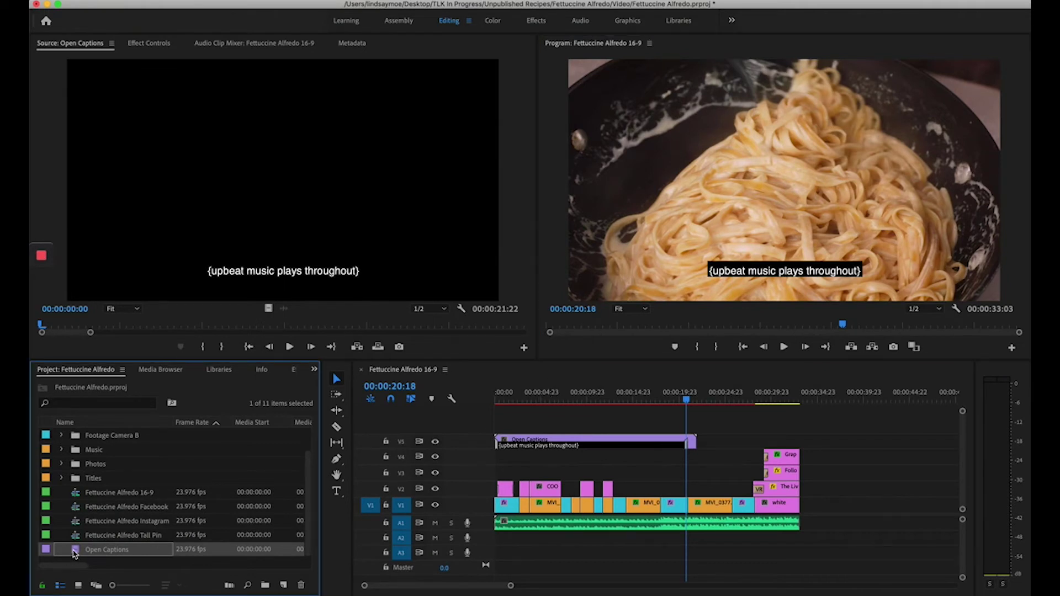
# - Export the captions via File > Export > Captions as SubRip (.srt) named Open Captions.srt
pyautogui.click(132, 1)
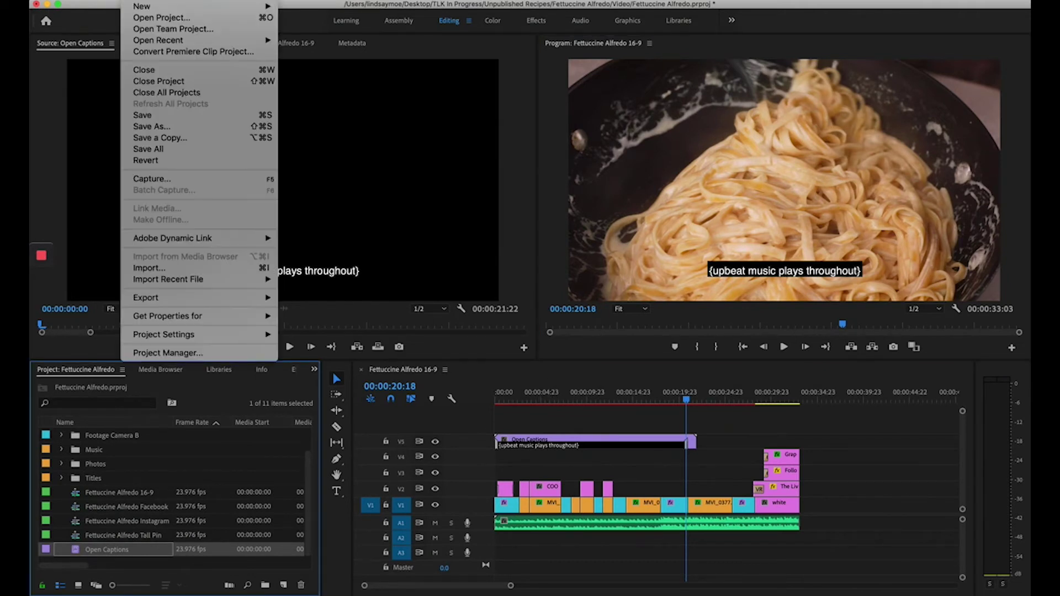
pyautogui.moveTo(164, 300)
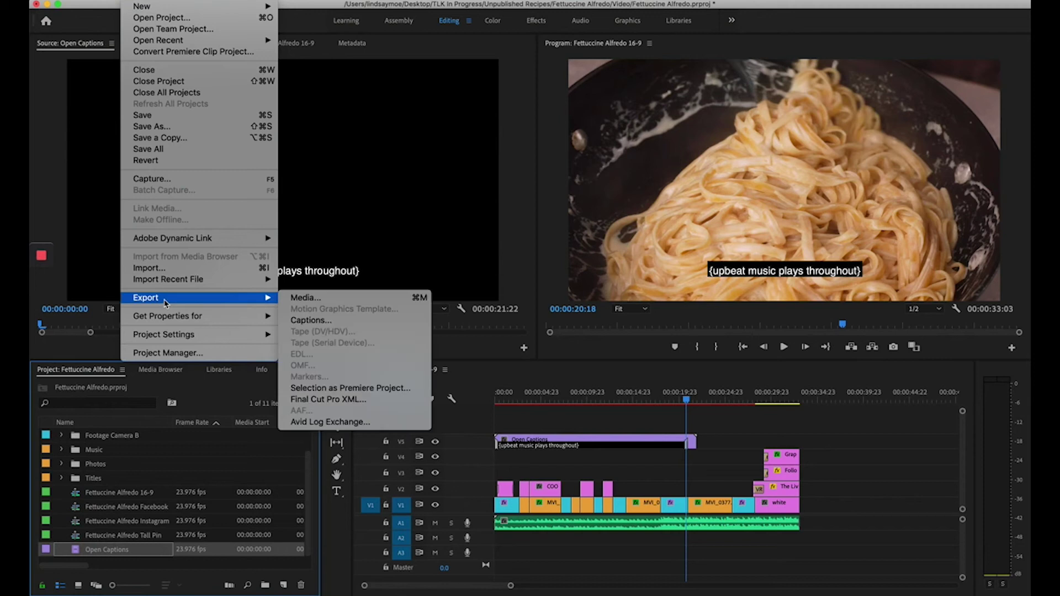
pyautogui.click(316, 323)
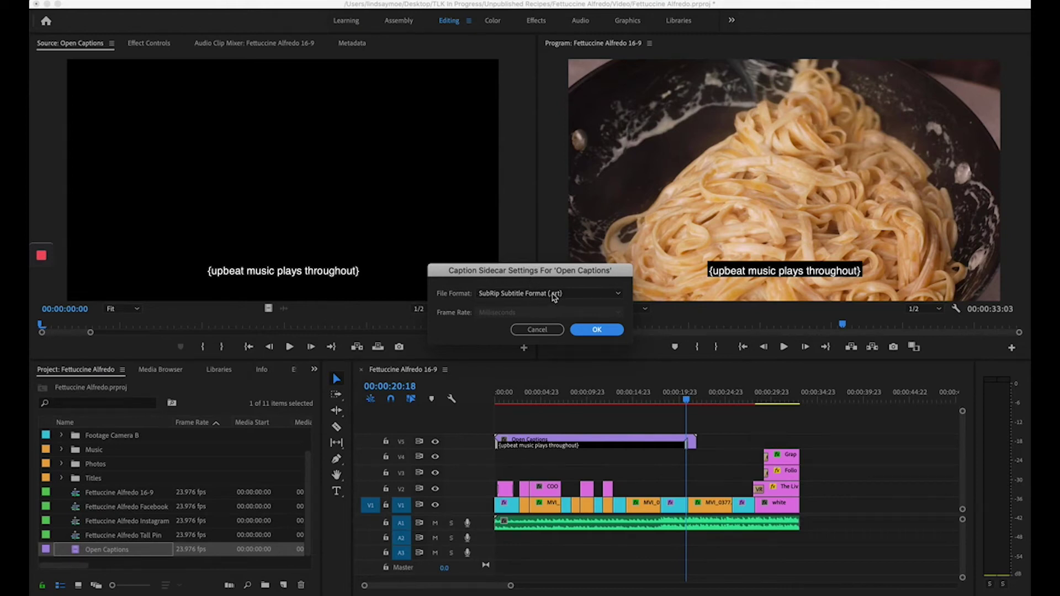
pyautogui.click(595, 331)
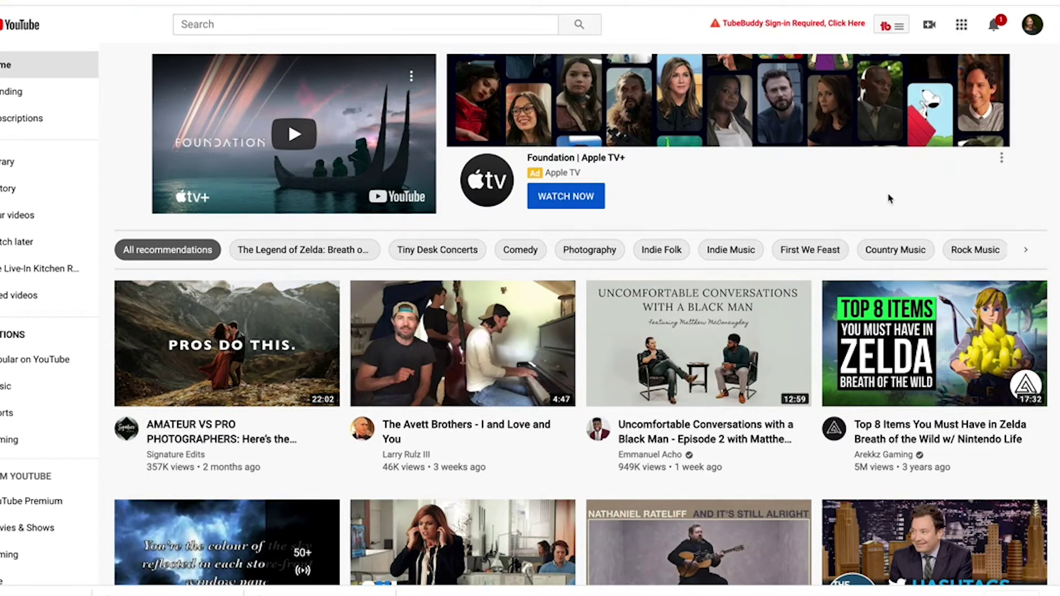
# - Go to YouTube Studio from the profile avatar's account menu
pyautogui.click(1033, 25)
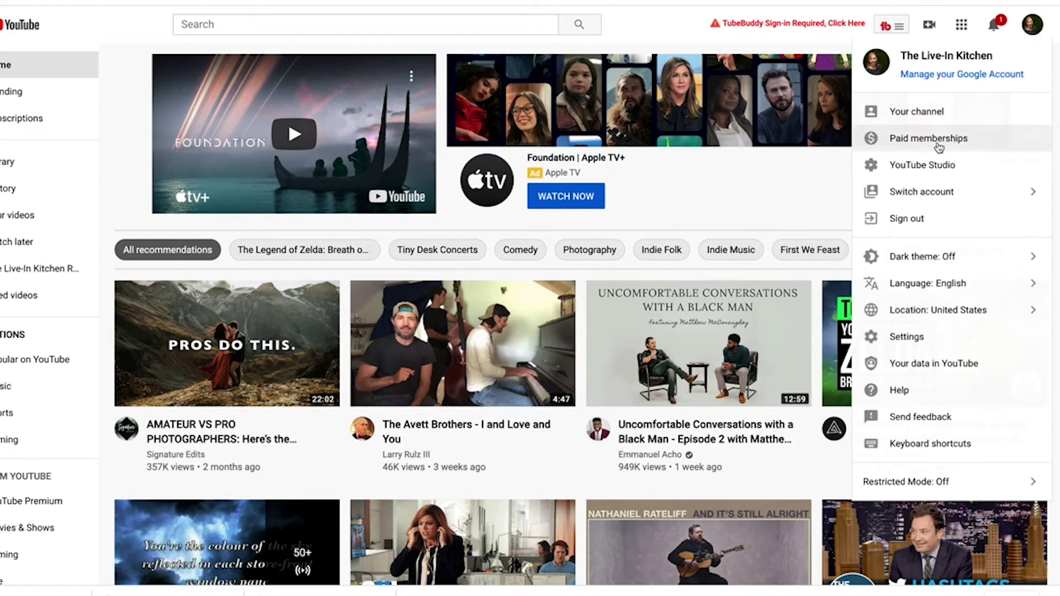
pyautogui.click(928, 166)
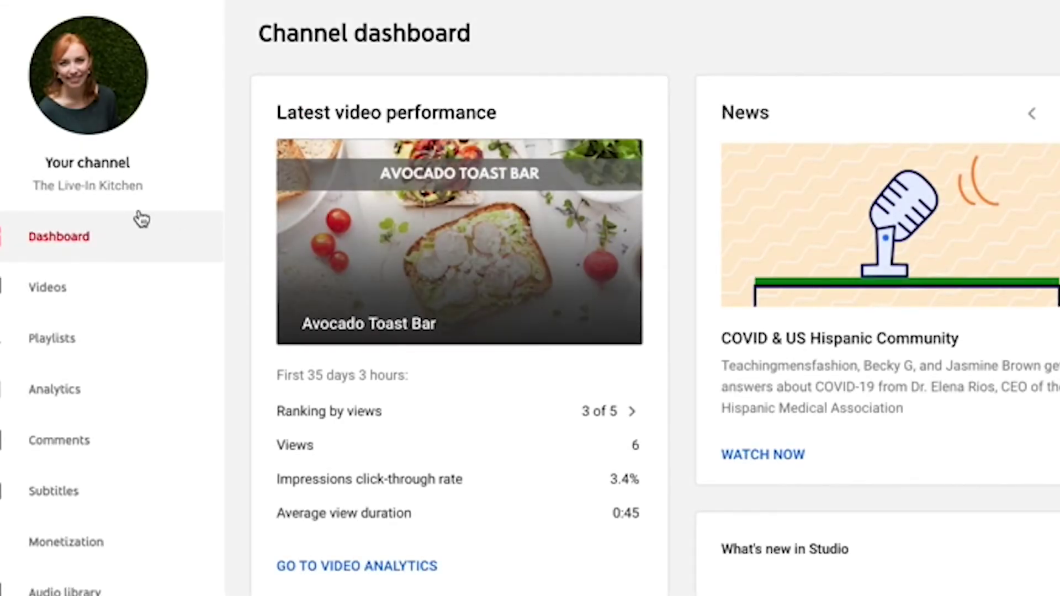
# - Open the details of the Sweet Potato and Spinach Quiche video from the Videos list
pyautogui.click(49, 290)
pyautogui.scroll(-4, 497, 319)
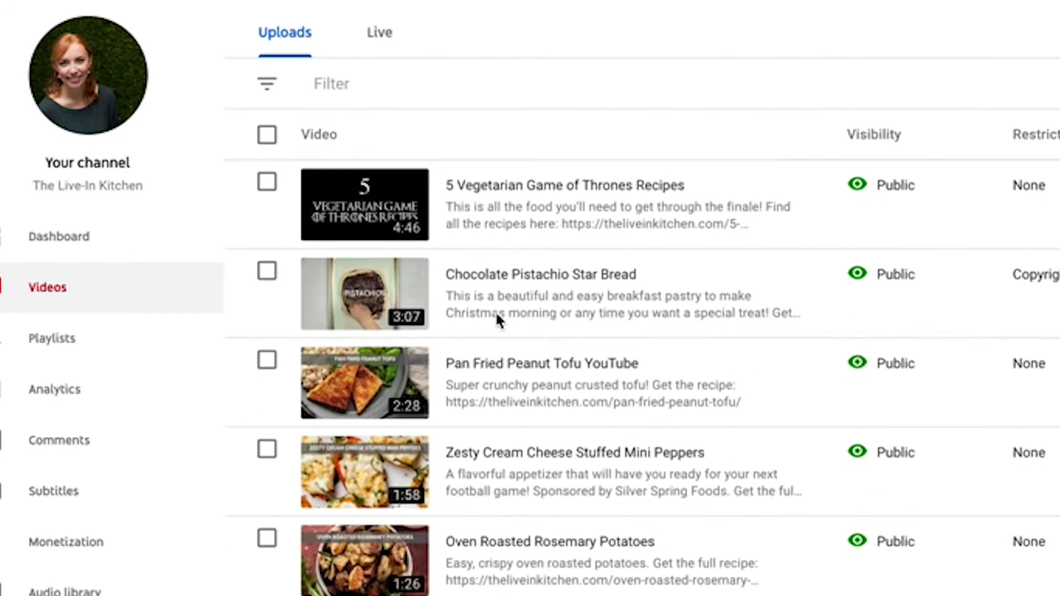
pyautogui.scroll(-15, 495, 310)
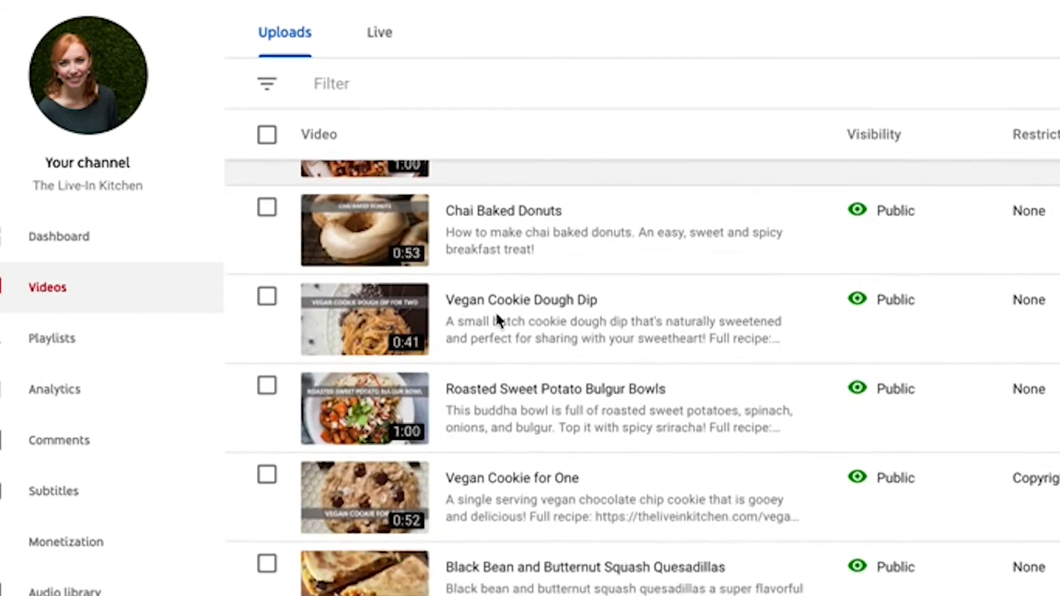
pyautogui.scroll(-5, 495, 310)
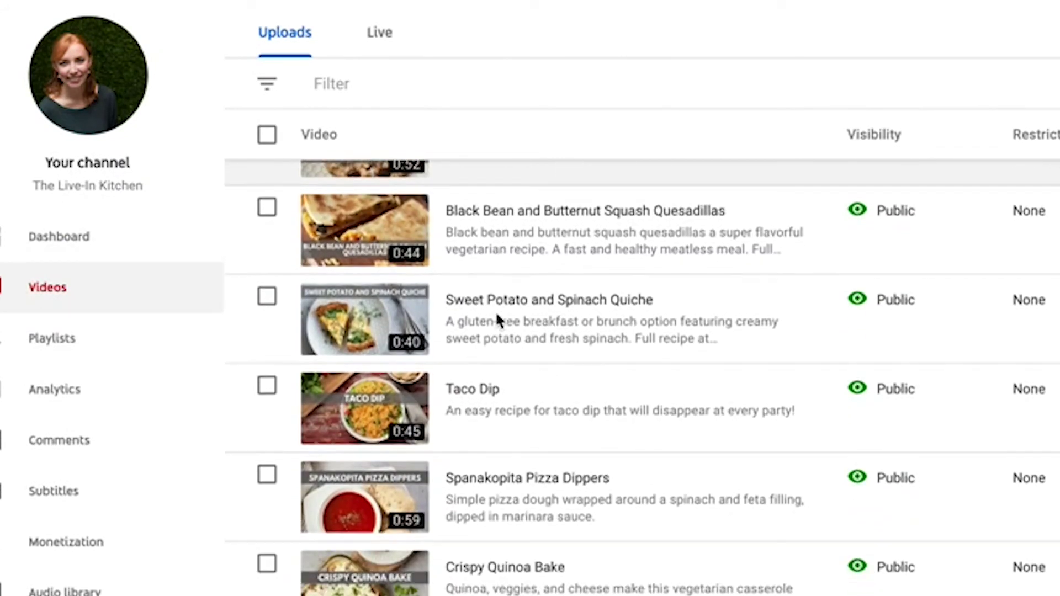
pyautogui.moveTo(495, 310)
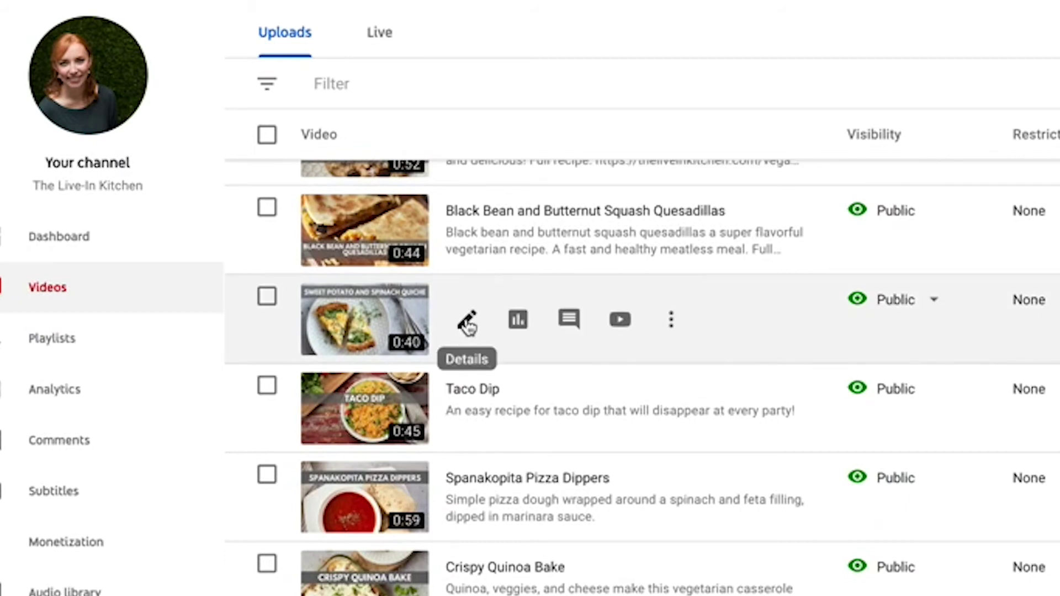
pyautogui.click(467, 326)
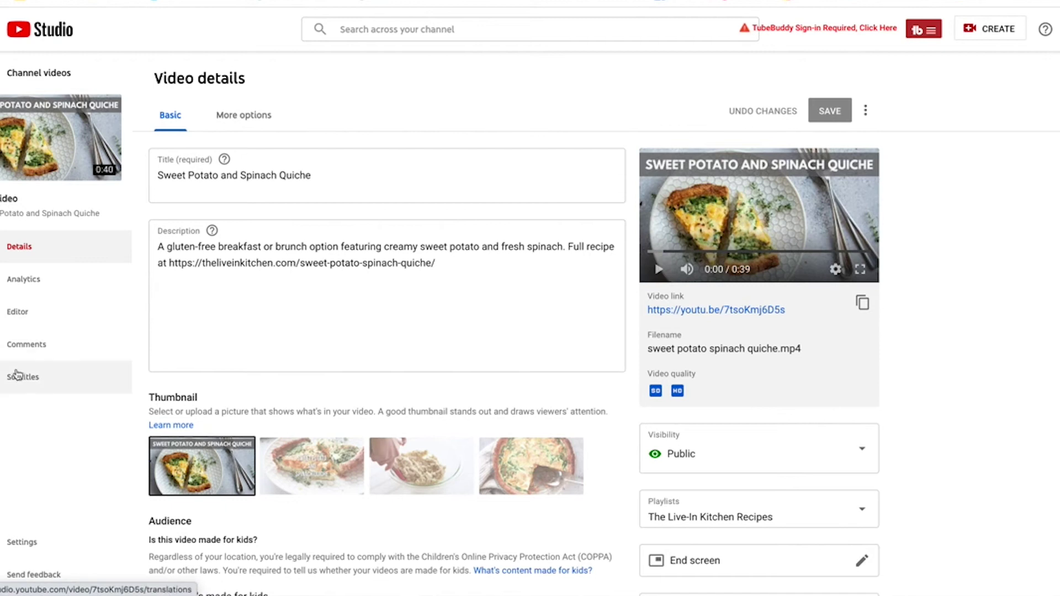
# - Set the video's subtitle language to English (United States) and confirm
pyautogui.click(15, 379)
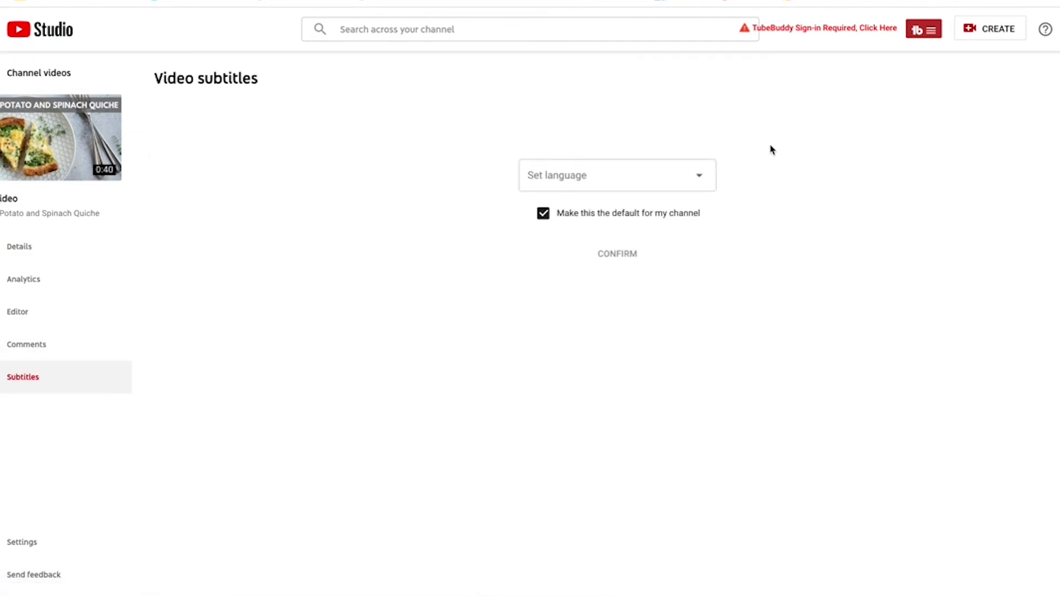
pyautogui.click(700, 177)
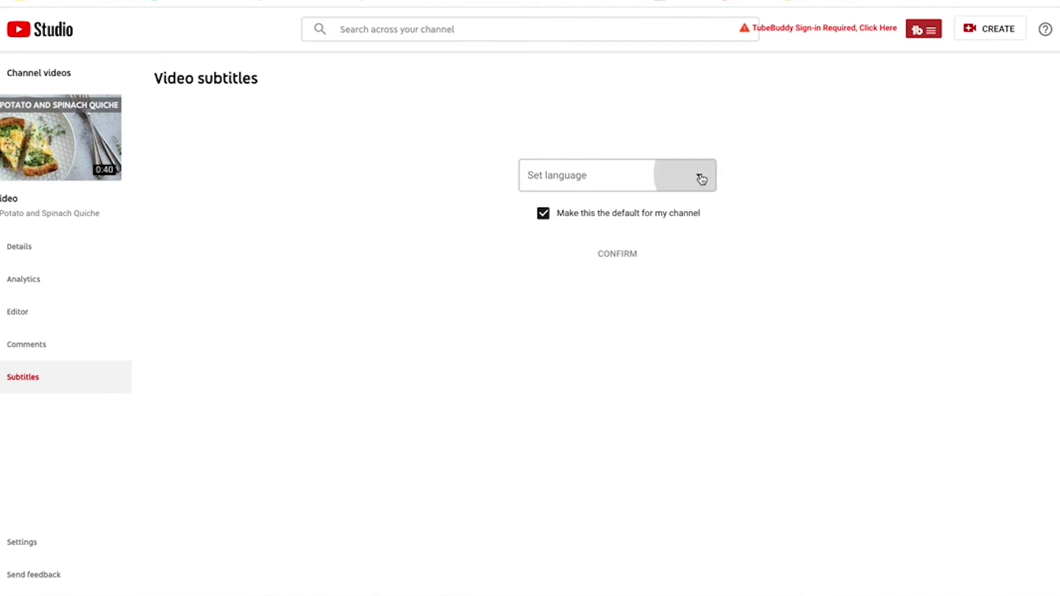
pyautogui.scroll(-17, 618, 252)
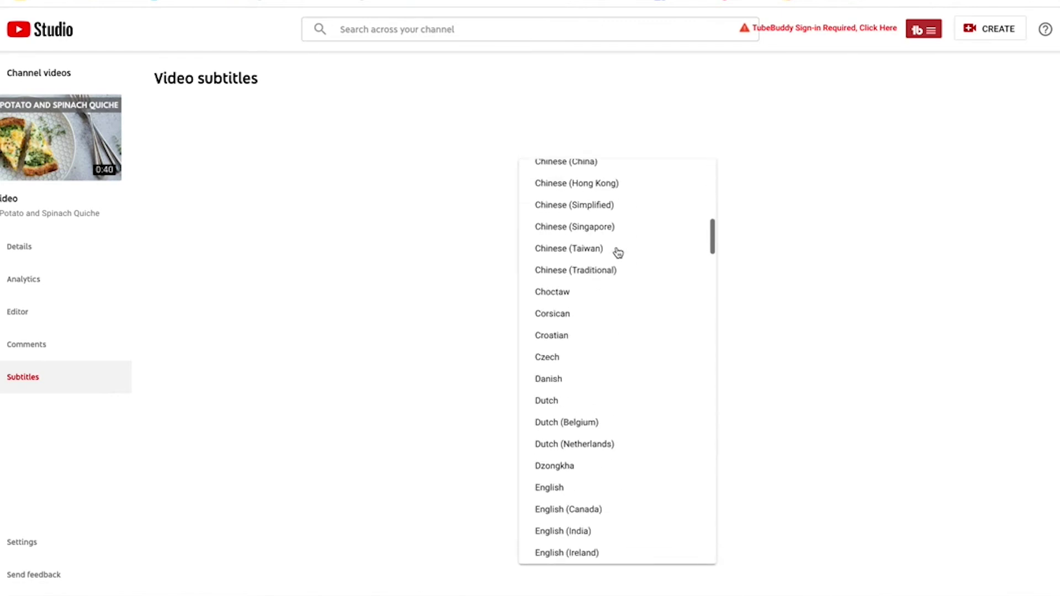
pyautogui.click(594, 310)
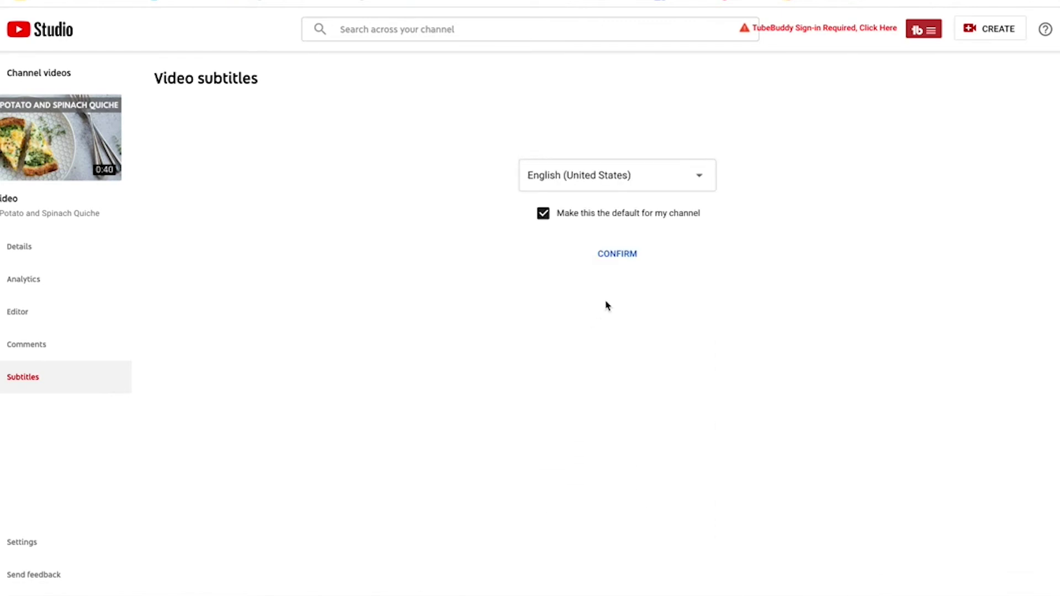
pyautogui.click(618, 254)
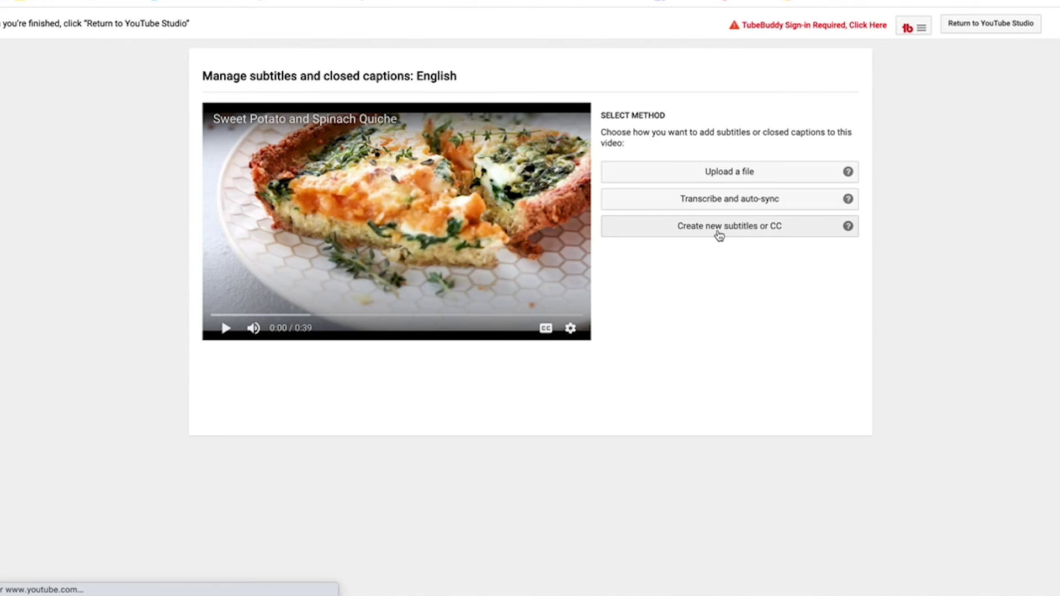
# - Start a Transcribe-and-set-timings draft whose first line reads {upbeat music plays throughout}
pyautogui.click(717, 234)
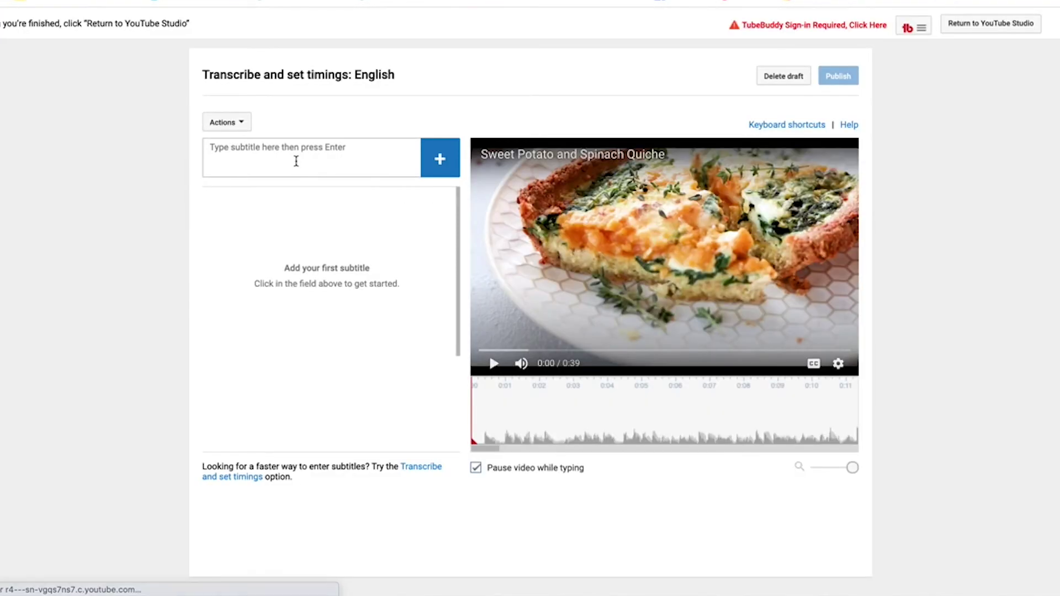
pyautogui.click(296, 160)
pyautogui.write('[')
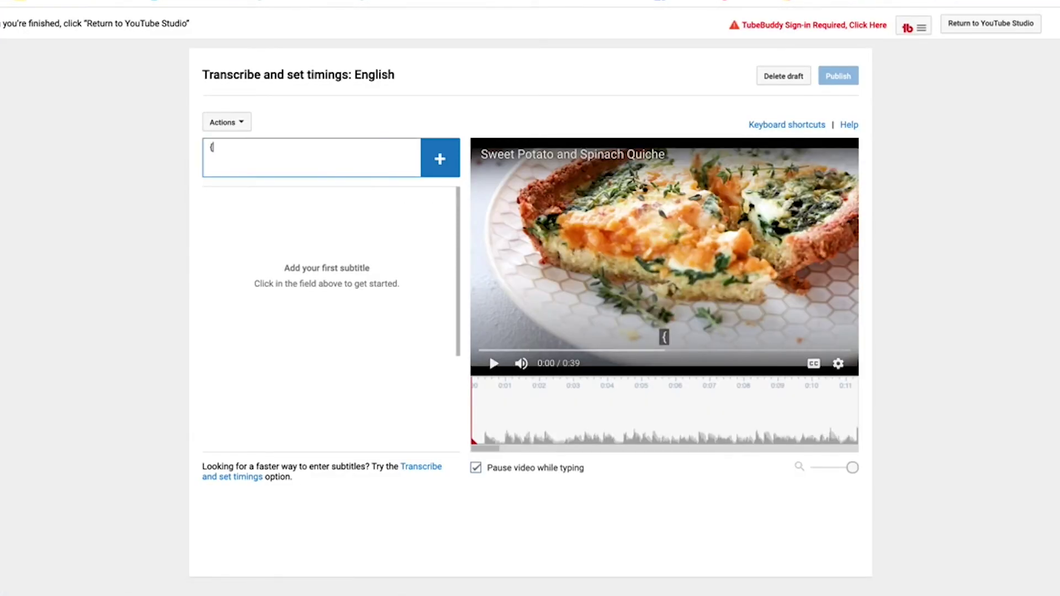
pyautogui.write('upbe')
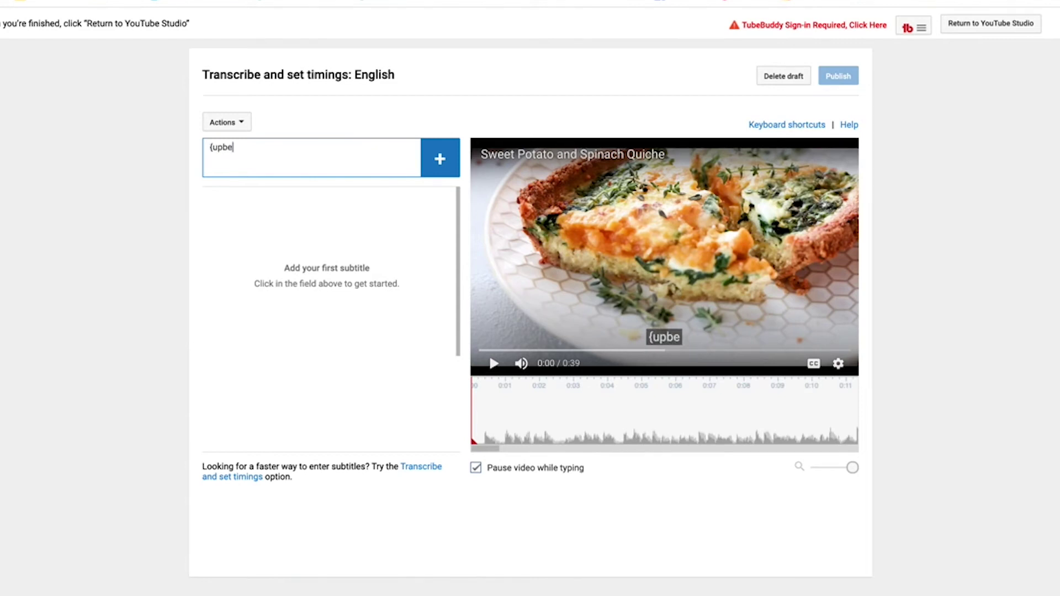
pyautogui.write('at music plays throughout')
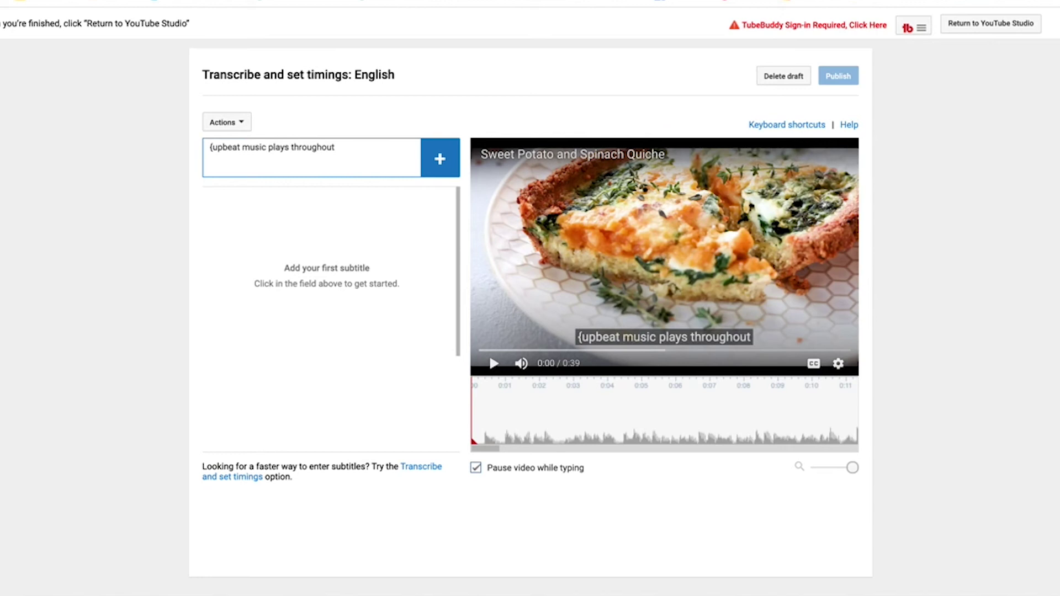
pyautogui.write('}')
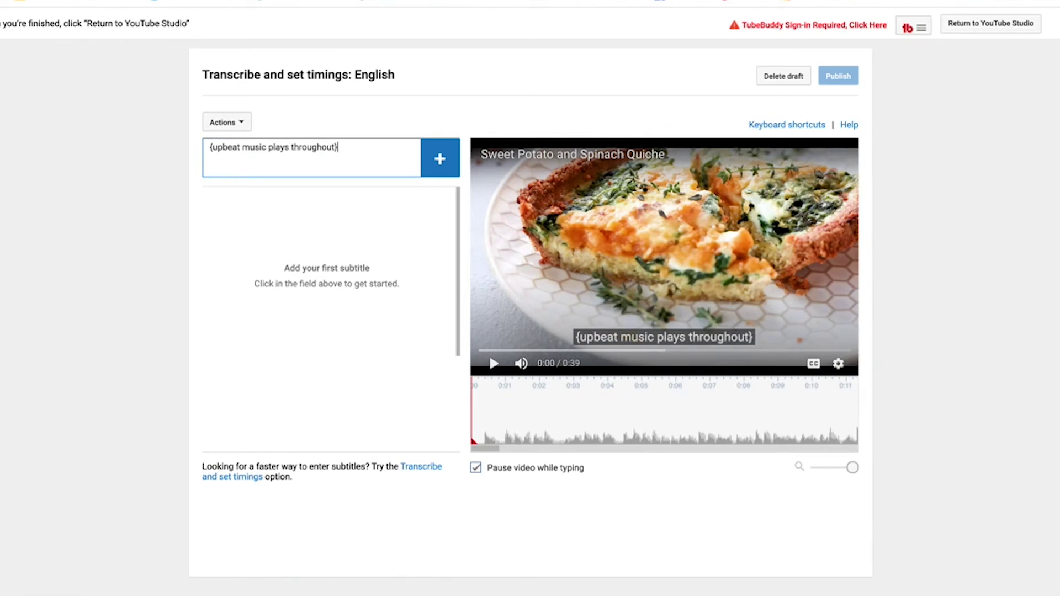
pyautogui.click(439, 160)
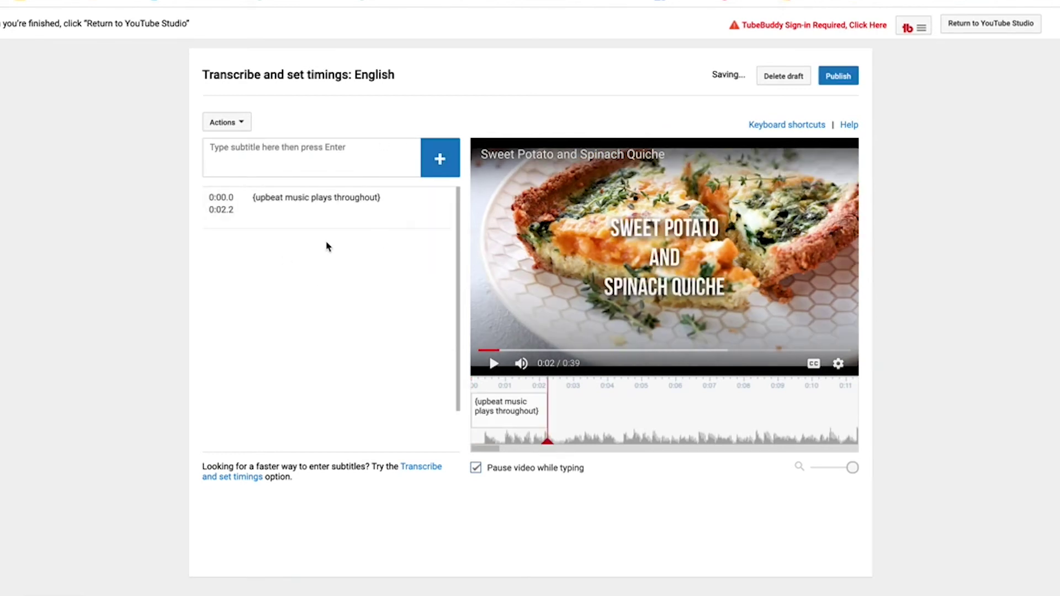
# - Change the upbeat-music subtitle's end time to 0:20.2, then publish the English track
pyautogui.click(225, 210)
pyautogui.press('BackSpace')
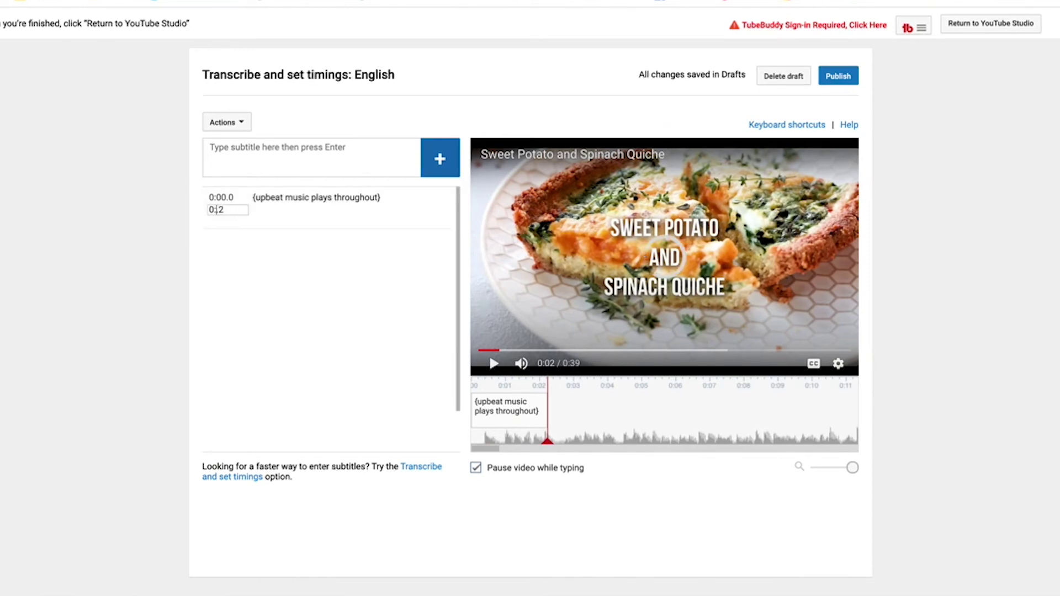
pyautogui.write('2')
pyautogui.press('Return')
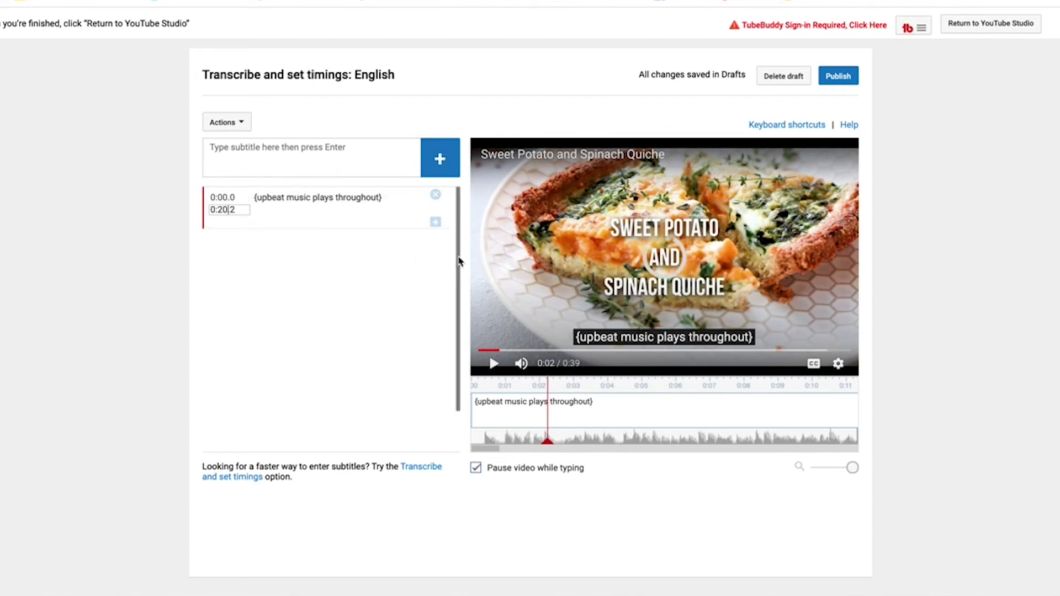
pyautogui.click(837, 80)
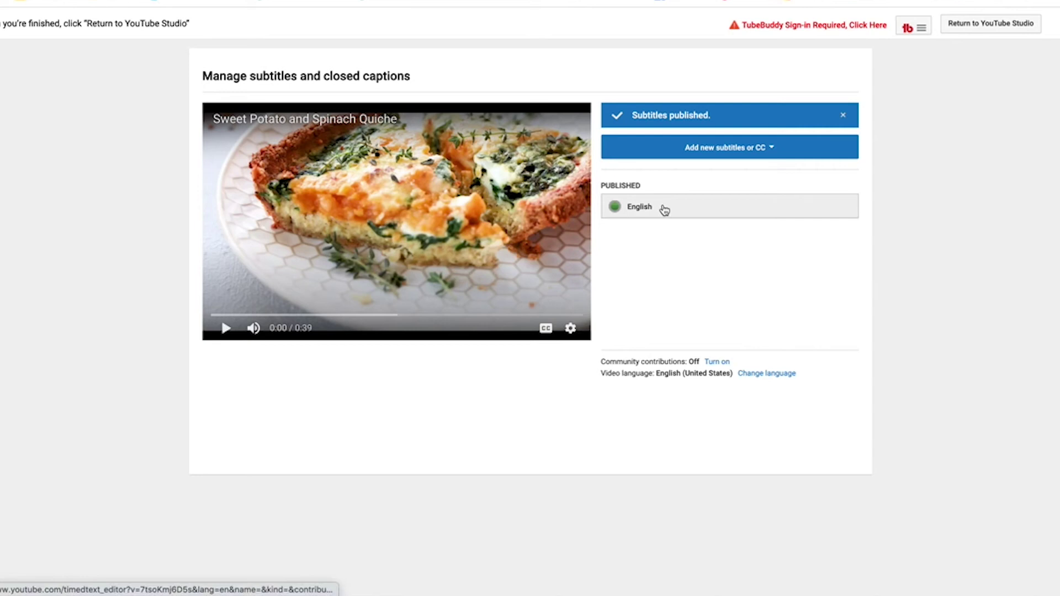
# - Open the published English track and review its download formats in the Actions menu
pyautogui.click(665, 209)
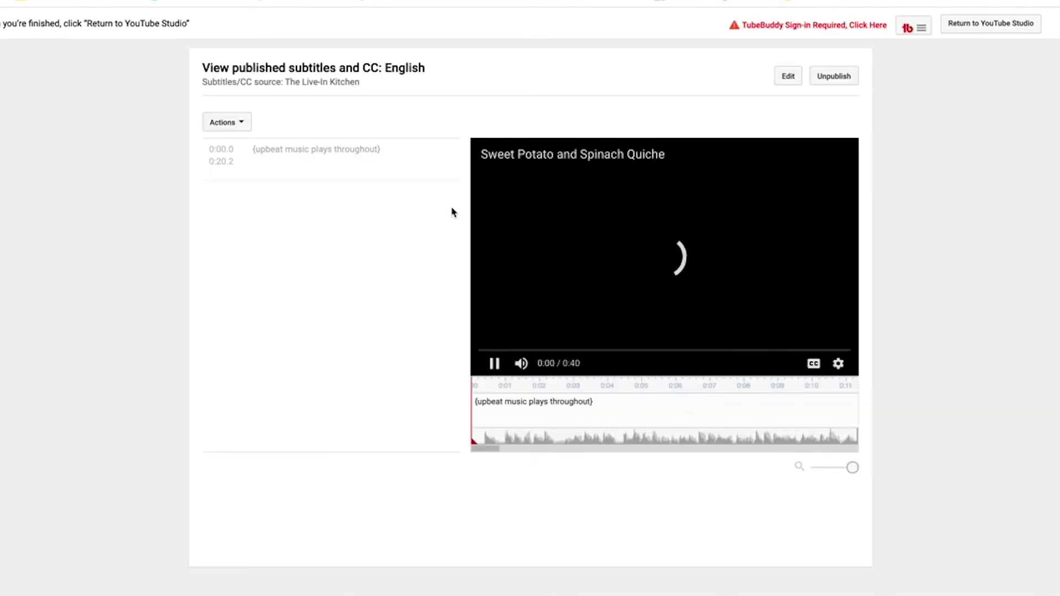
pyautogui.click(241, 122)
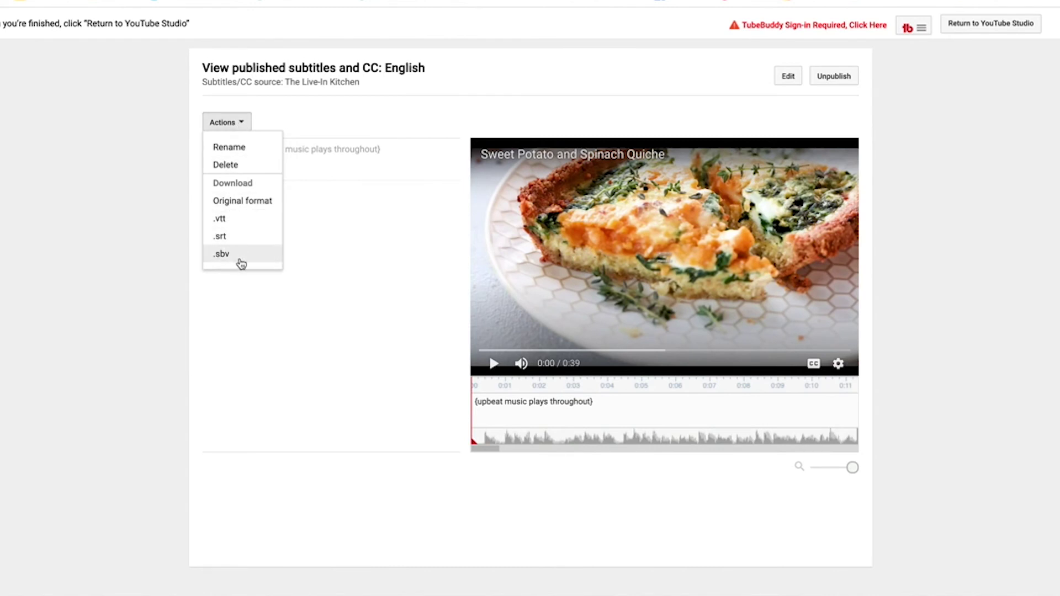
pyautogui.click(282, 297)
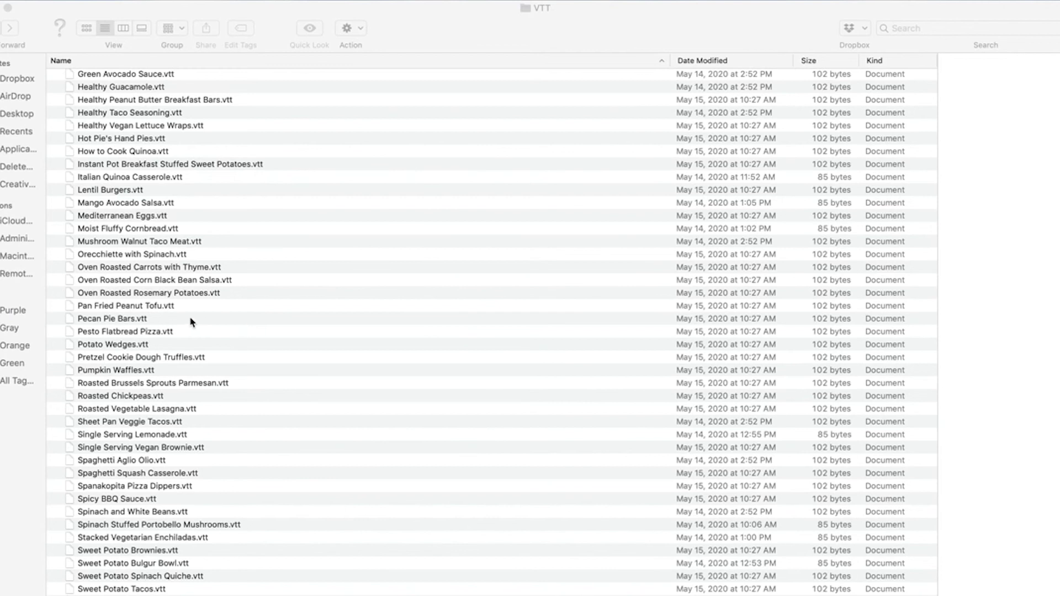
# - Duplicate Mushroom Walnut Taco Meat.vtt in the VTT folder using File > Duplicate
pyautogui.click(71, 245)
pyautogui.click(70, 245)
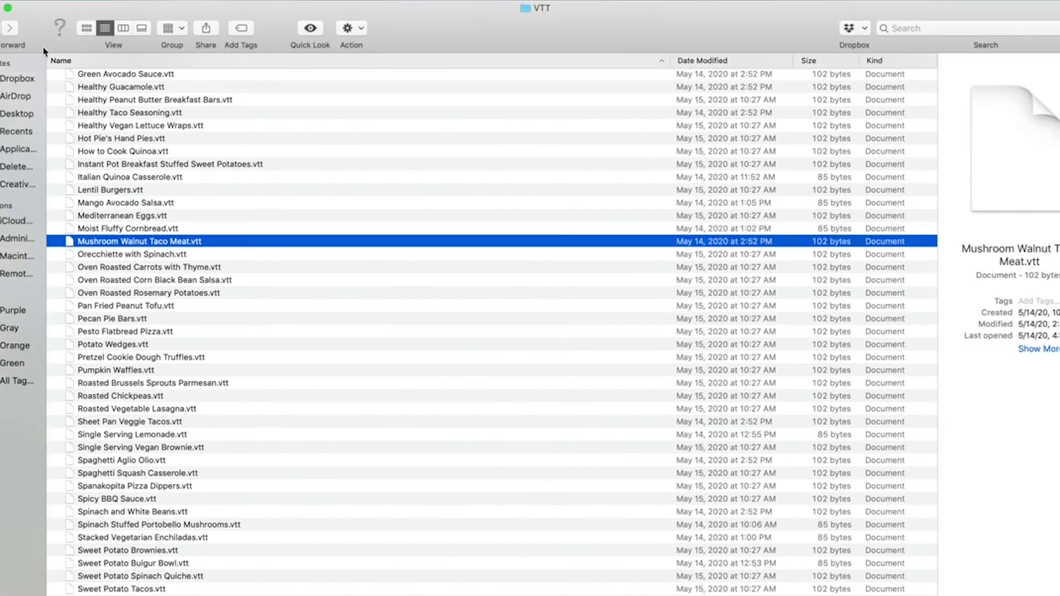
pyautogui.click(51, 1)
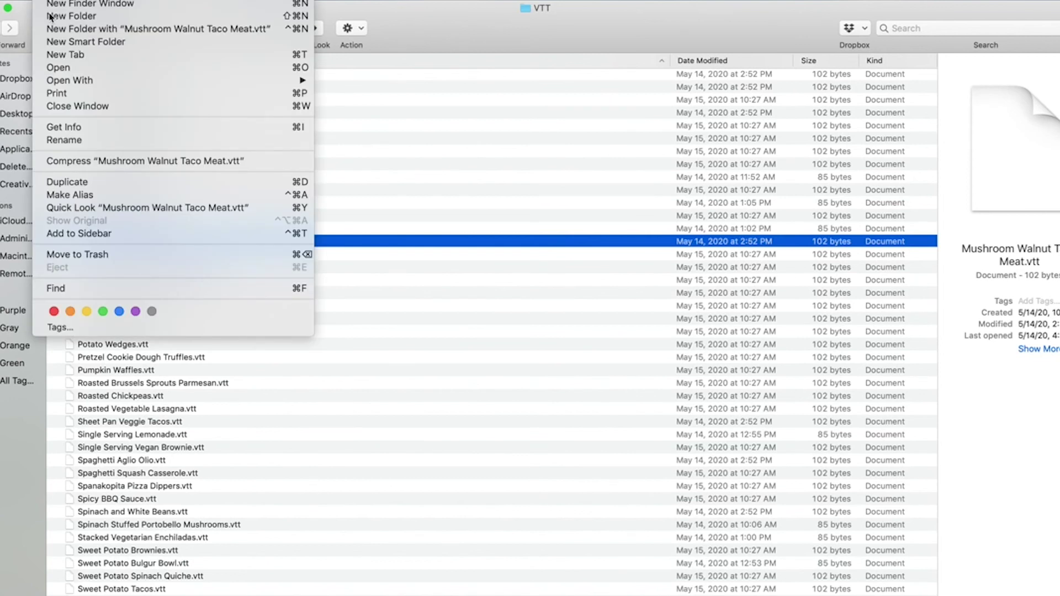
pyautogui.click(66, 182)
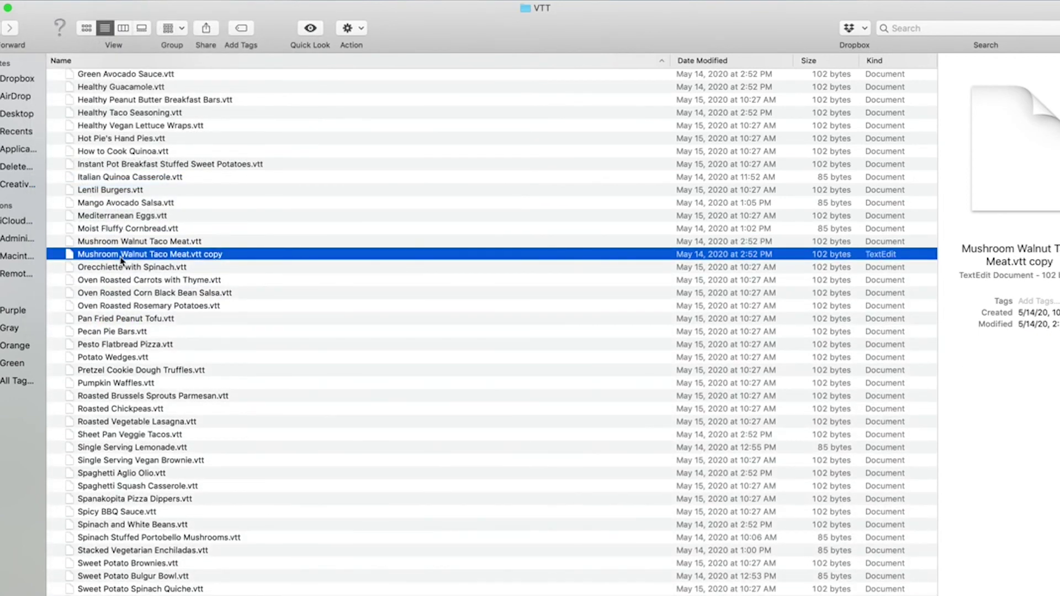
# - Rename the duplicate to 'new captions file.vtt', removing the copy suffix
pyautogui.press('Return')
pyautogui.click(169, 254)
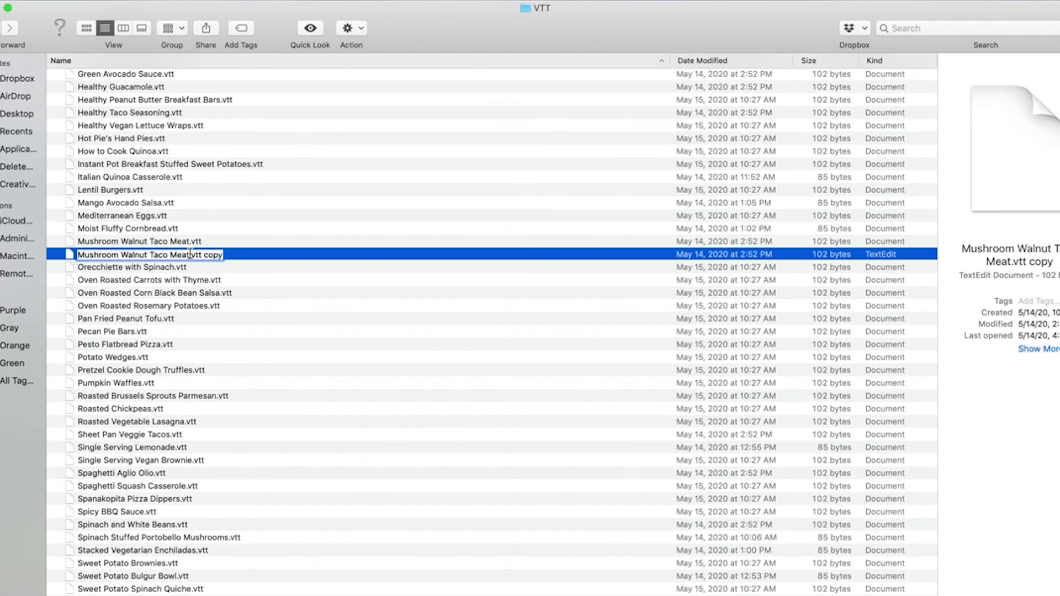
pyautogui.moveTo(189, 254); pyautogui.dragTo(26, 267)
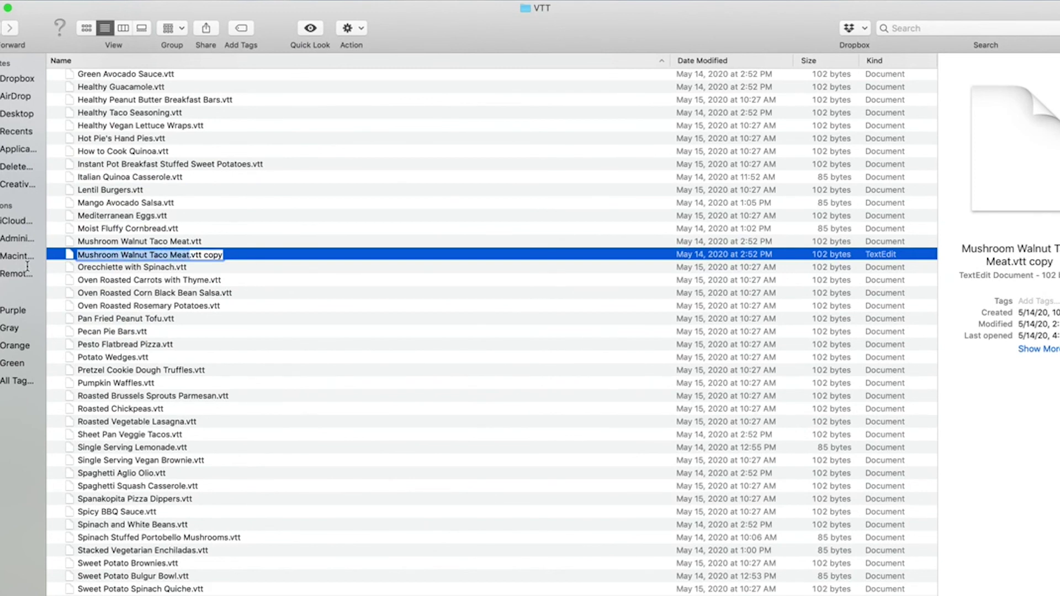
pyautogui.write('new caption')
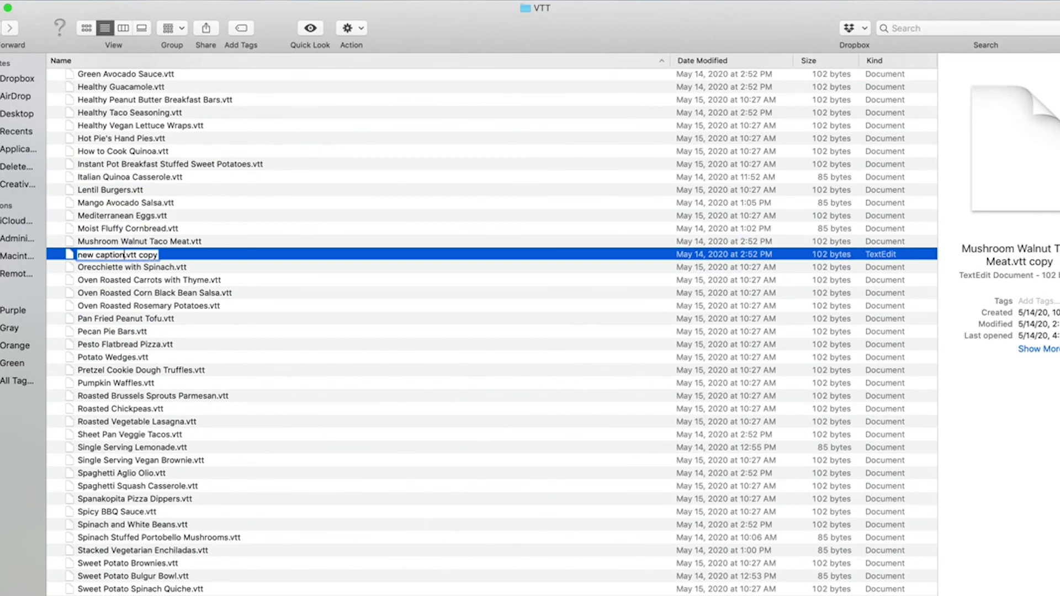
pyautogui.write('s file')
pyautogui.moveTo(156, 253); pyautogui.dragTo(181, 253)
pyautogui.press('BackSpace')
pyautogui.press('Return')
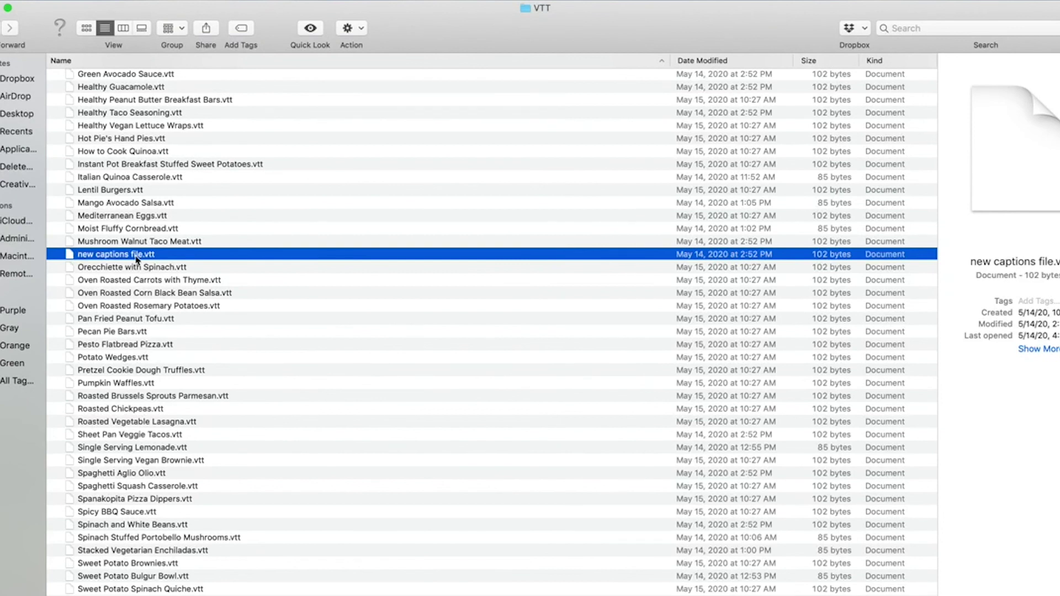
# - Open new captions file.vtt with TextEdit and place the caret in its [Upbeat Music Plays Throughout] cue
pyautogui.rightClick(76, 256)
pyautogui.moveTo(92, 272)
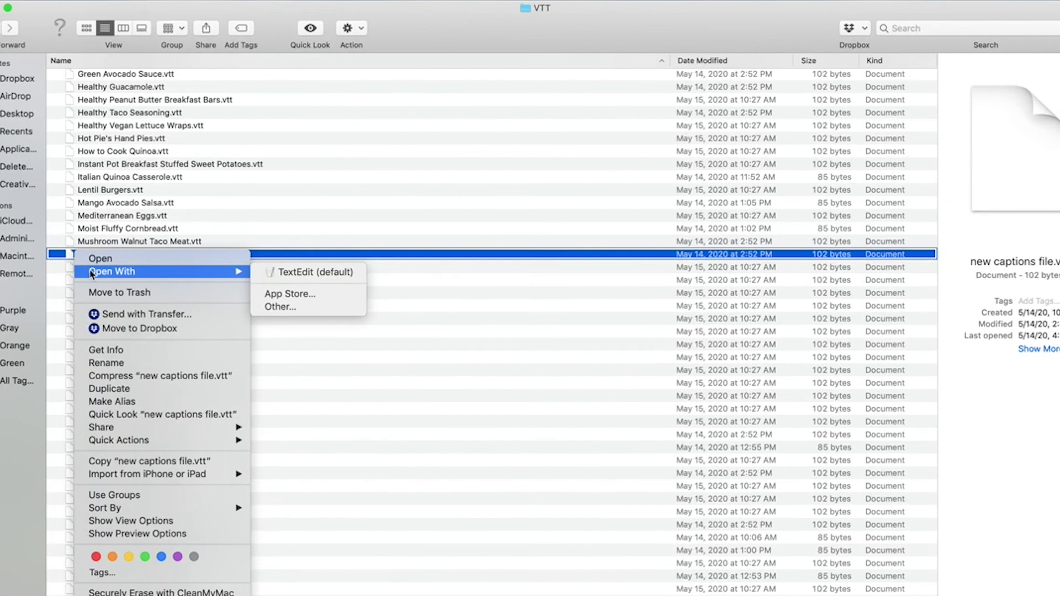
pyautogui.click(296, 274)
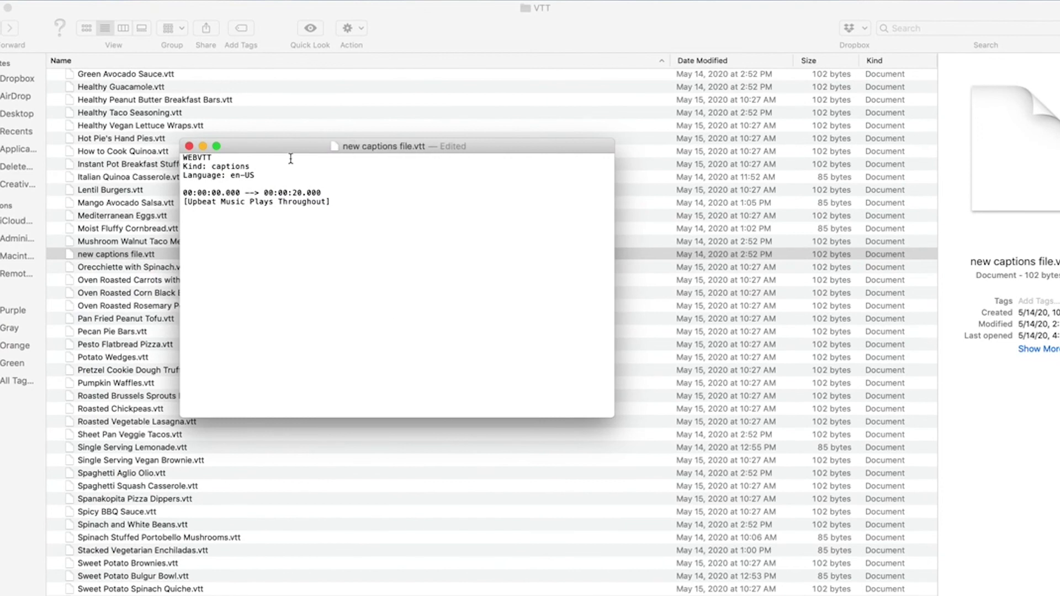
pyautogui.click(340, 161)
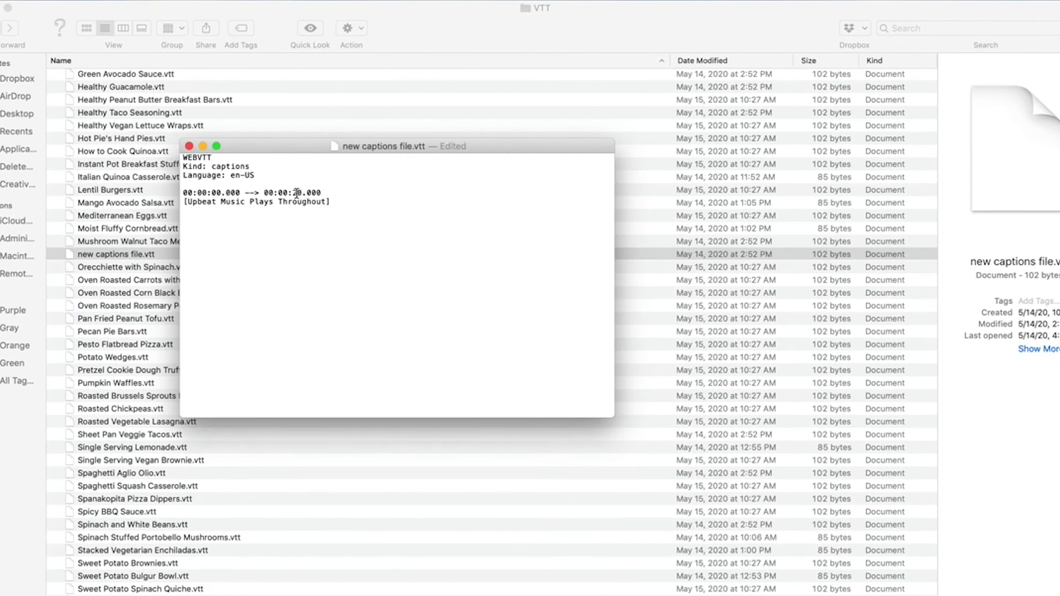